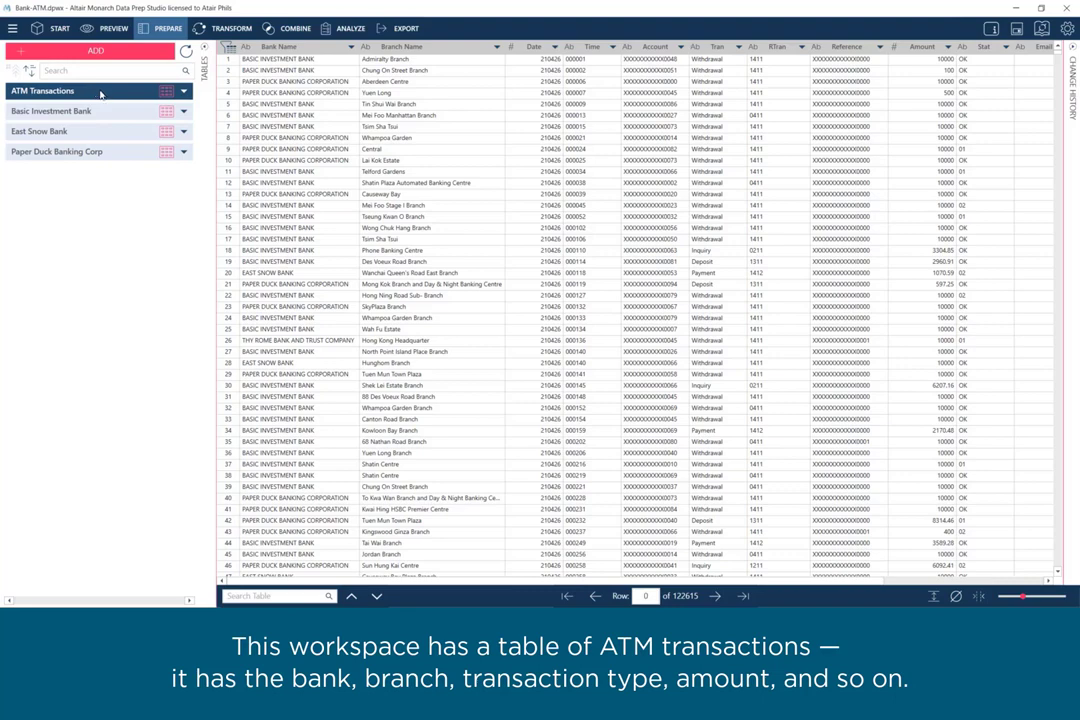
Inspect the Bank Name, Branch Name, Tran and Amount columns of the ATM Transactions table.
click(301, 46)
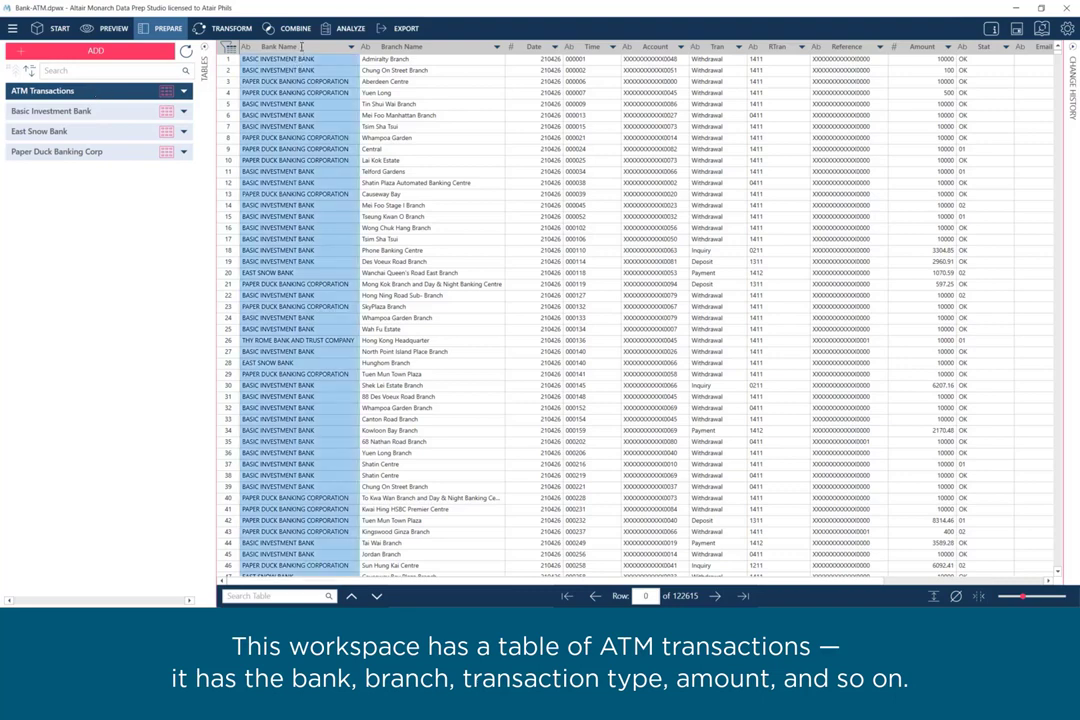
click(461, 49)
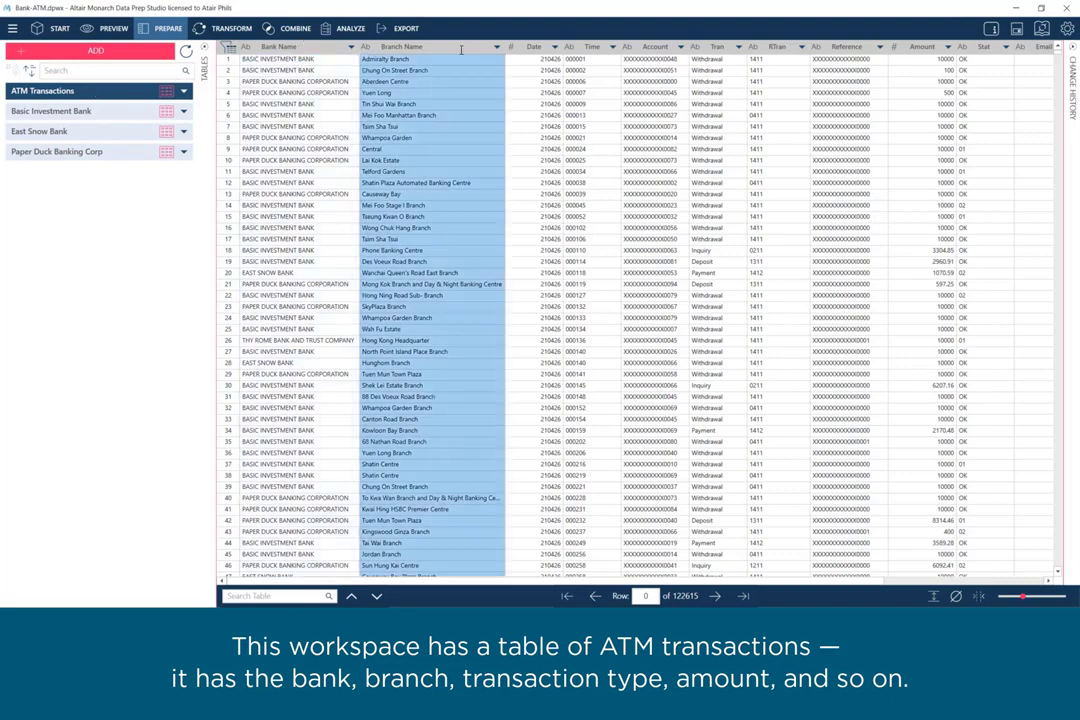
click(713, 50)
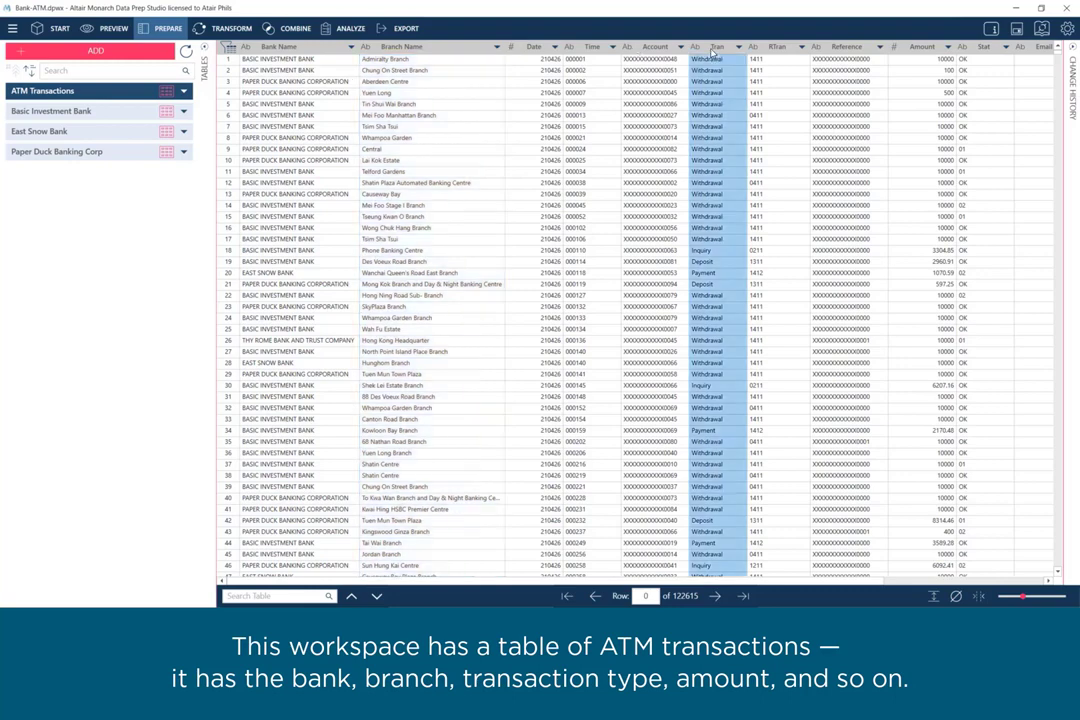
click(917, 49)
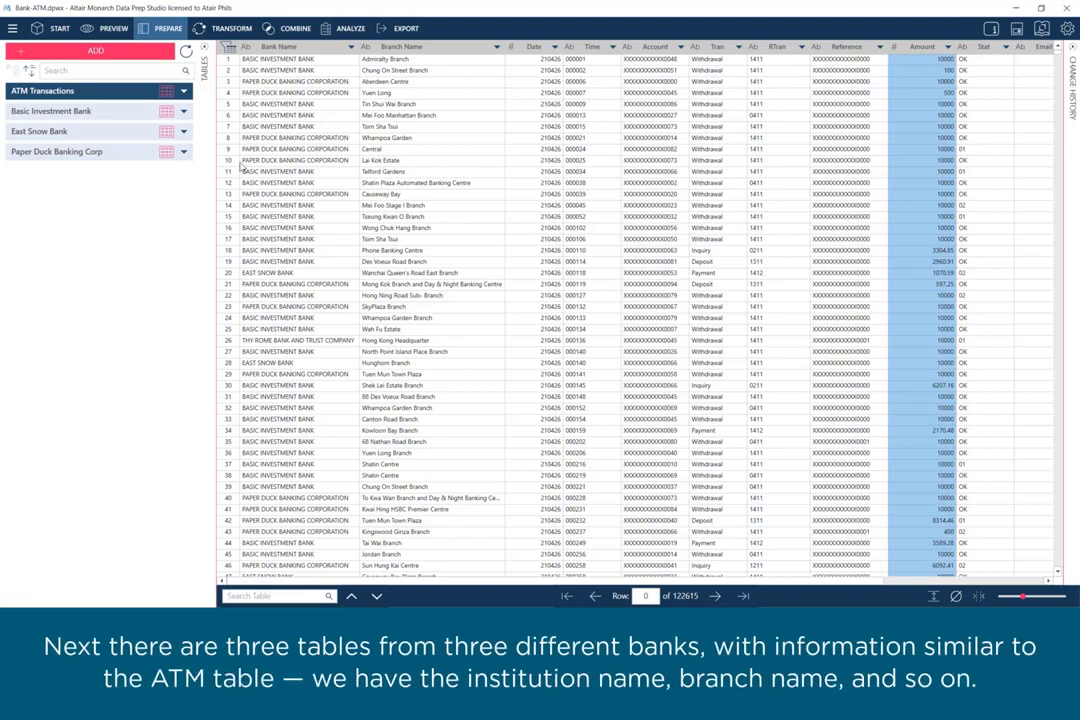
Review the contents of the Basic Investment Bank, East Snow Bank and Paper Duck Banking Corp tables.
click(128, 113)
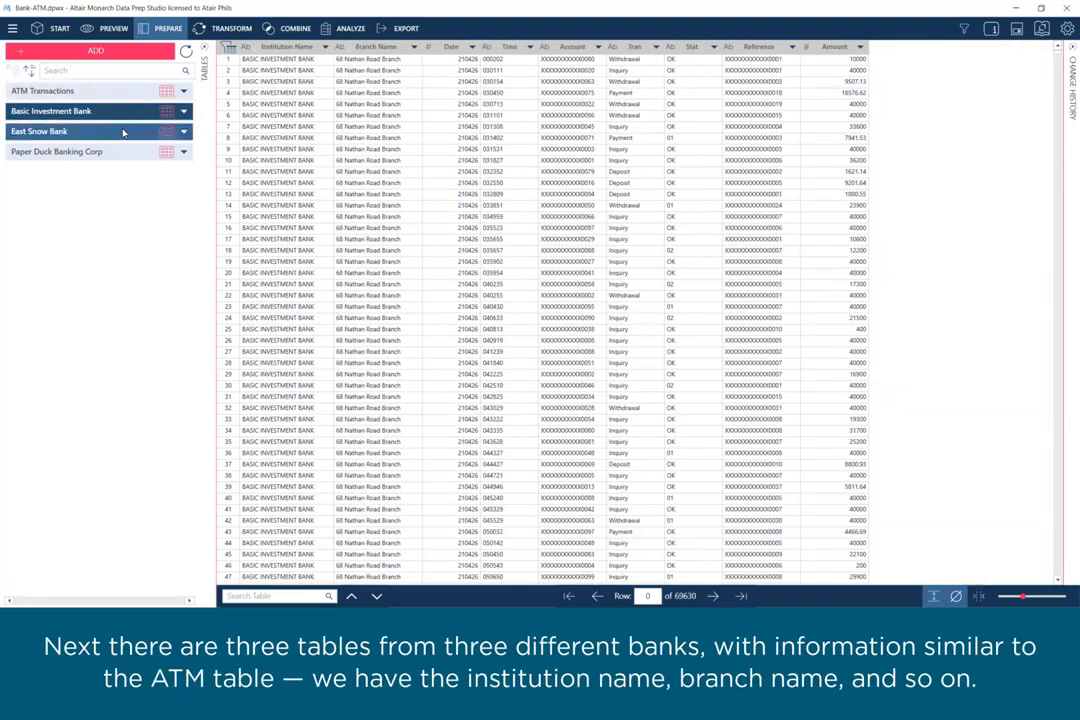
click(123, 133)
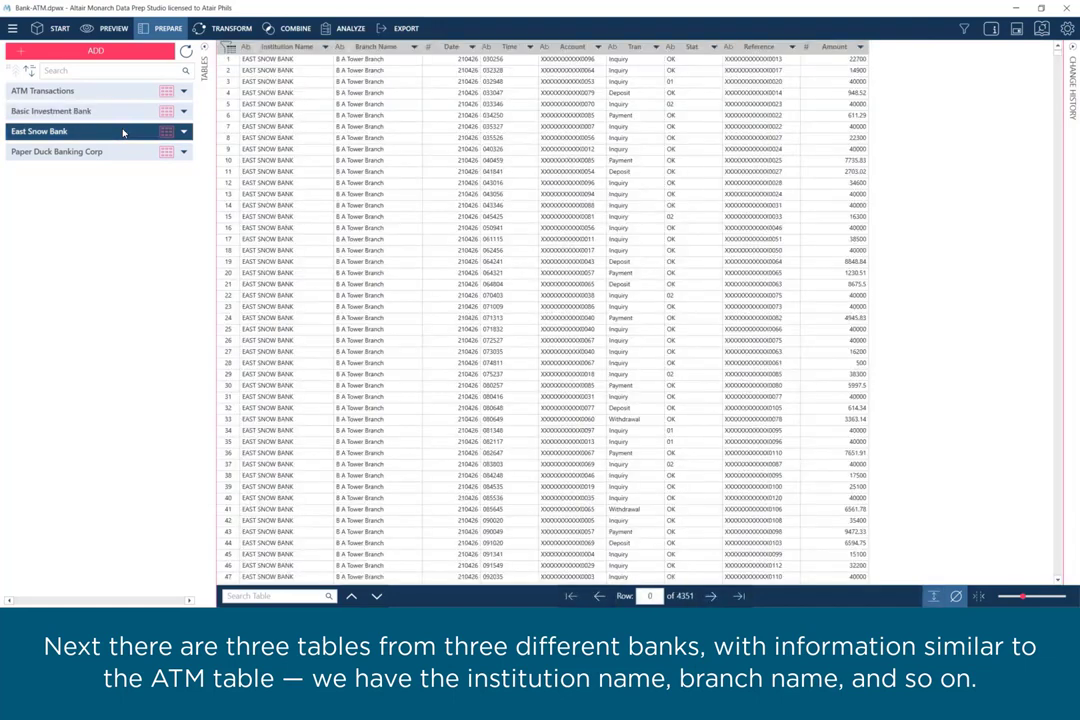
click(108, 152)
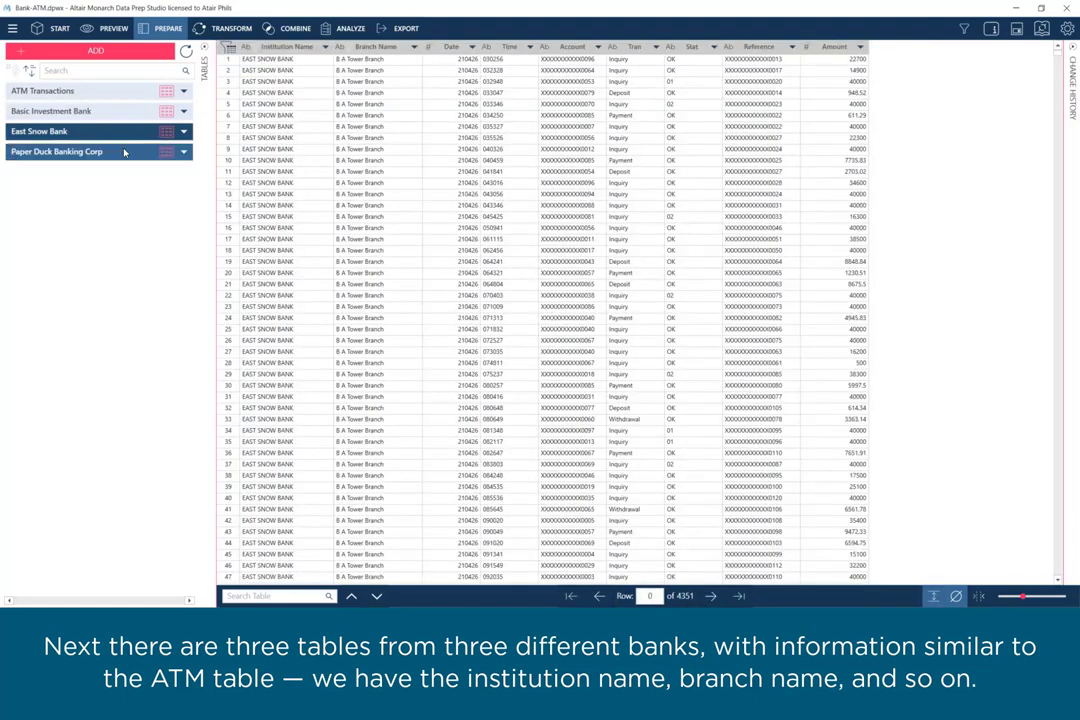
click(130, 112)
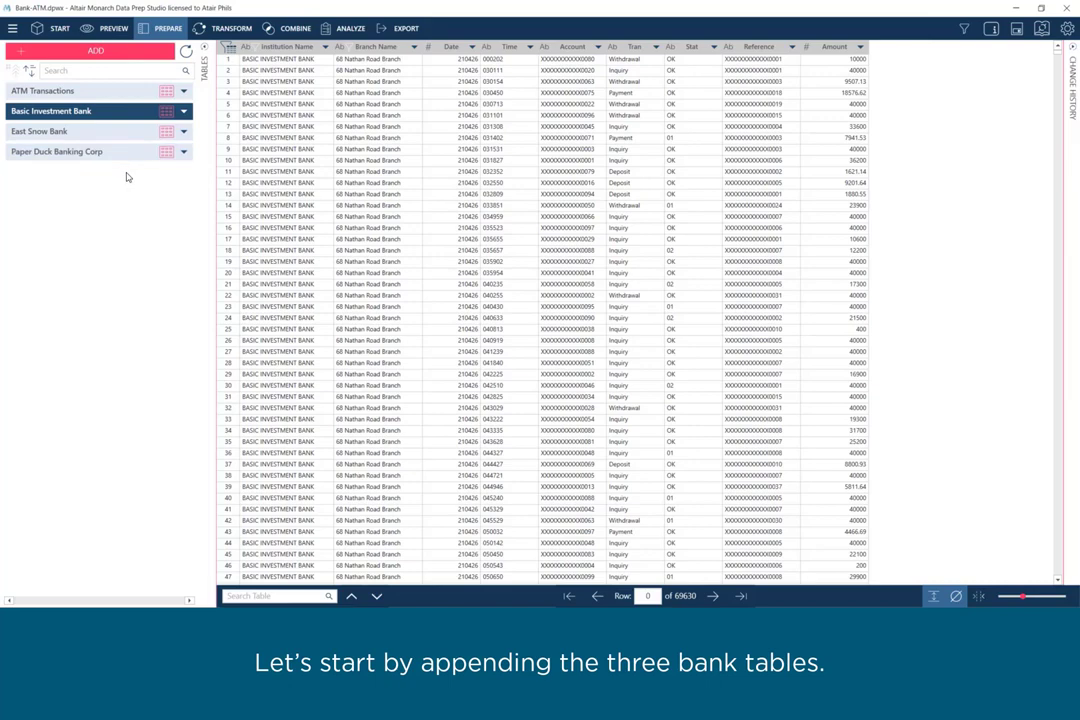
Set up a table append with Basic Investment Bank first, followed by East Snow Bank and Paper Duck Banking Corp.
click(297, 29)
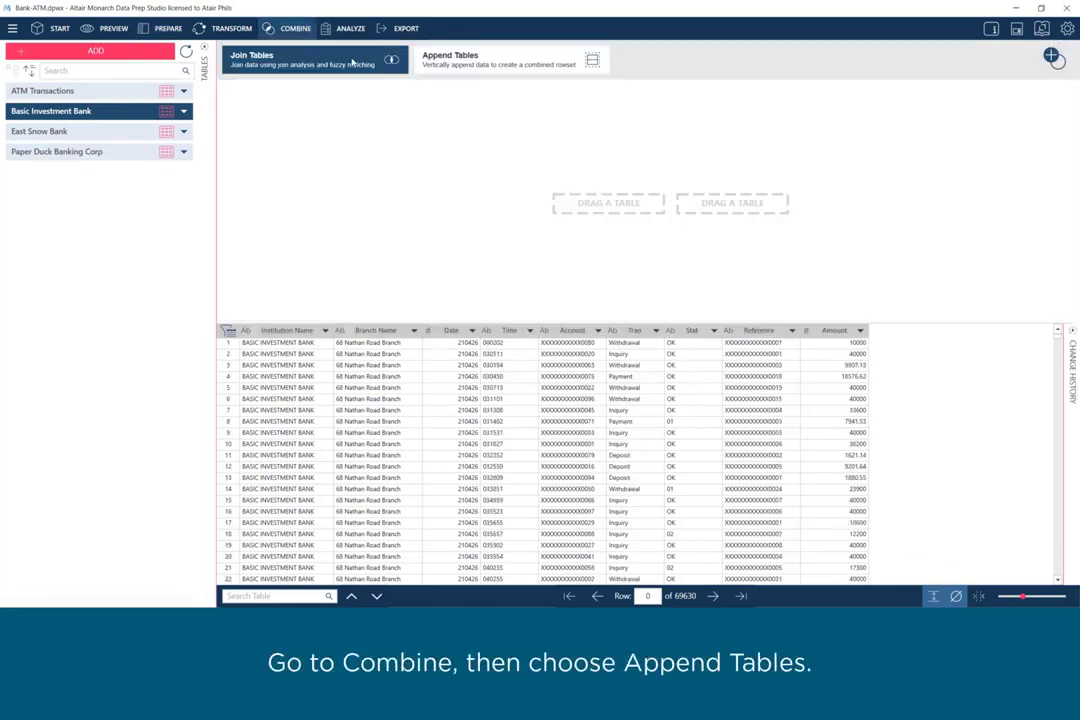
click(518, 66)
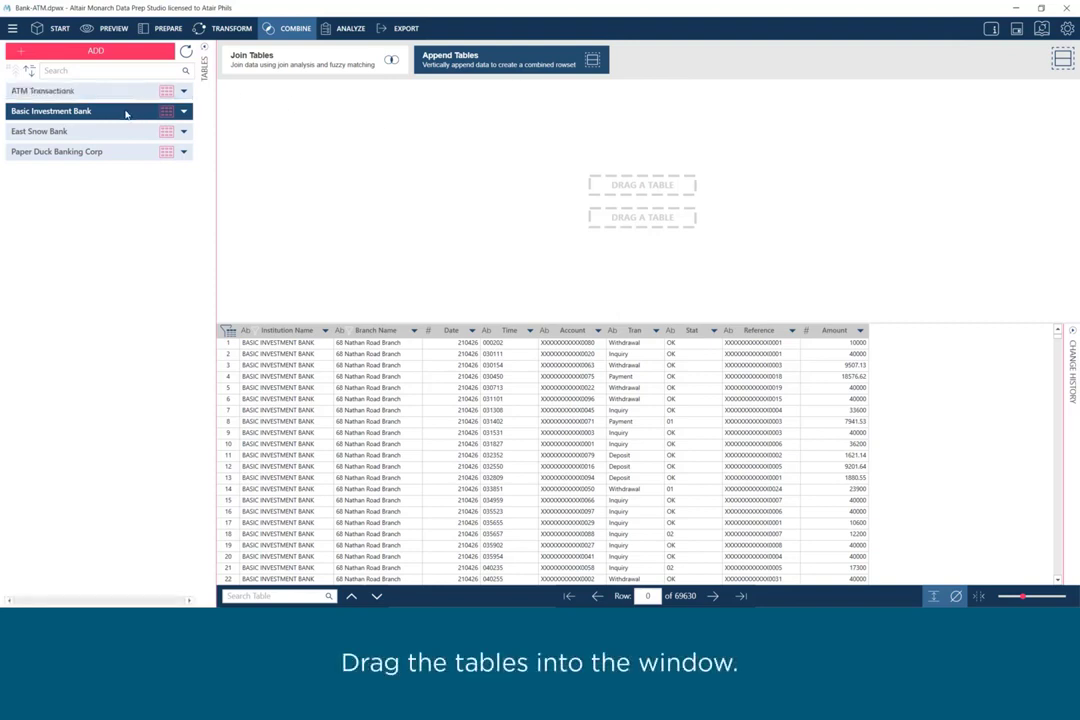
drag(125, 114, 612, 190)
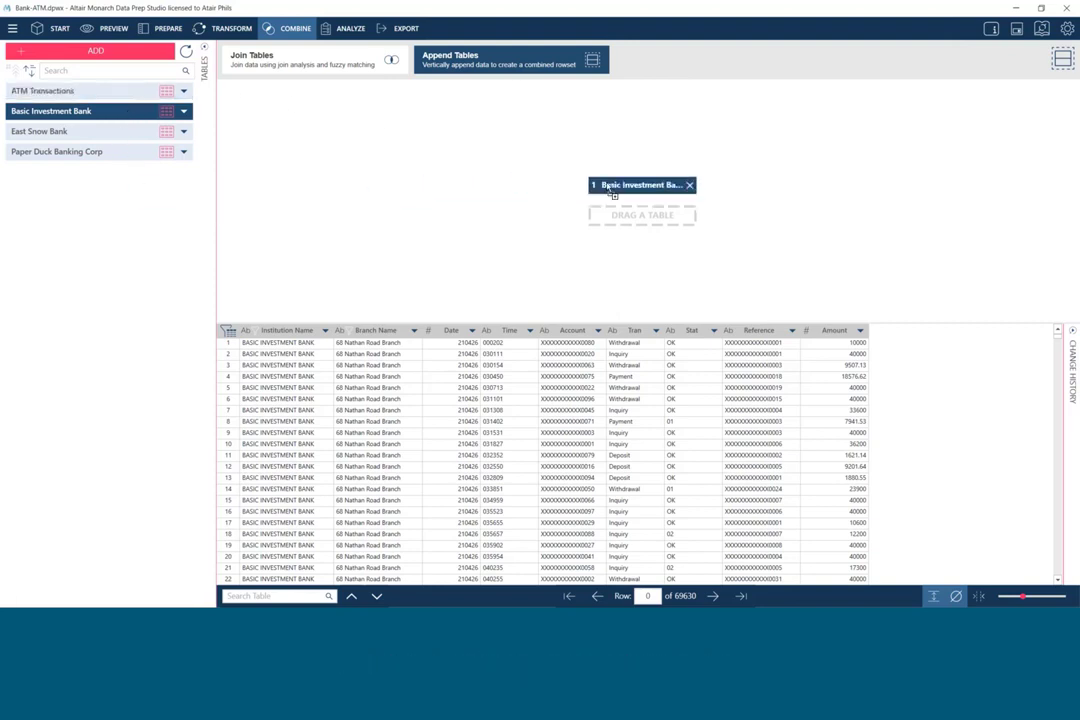
click(113, 133)
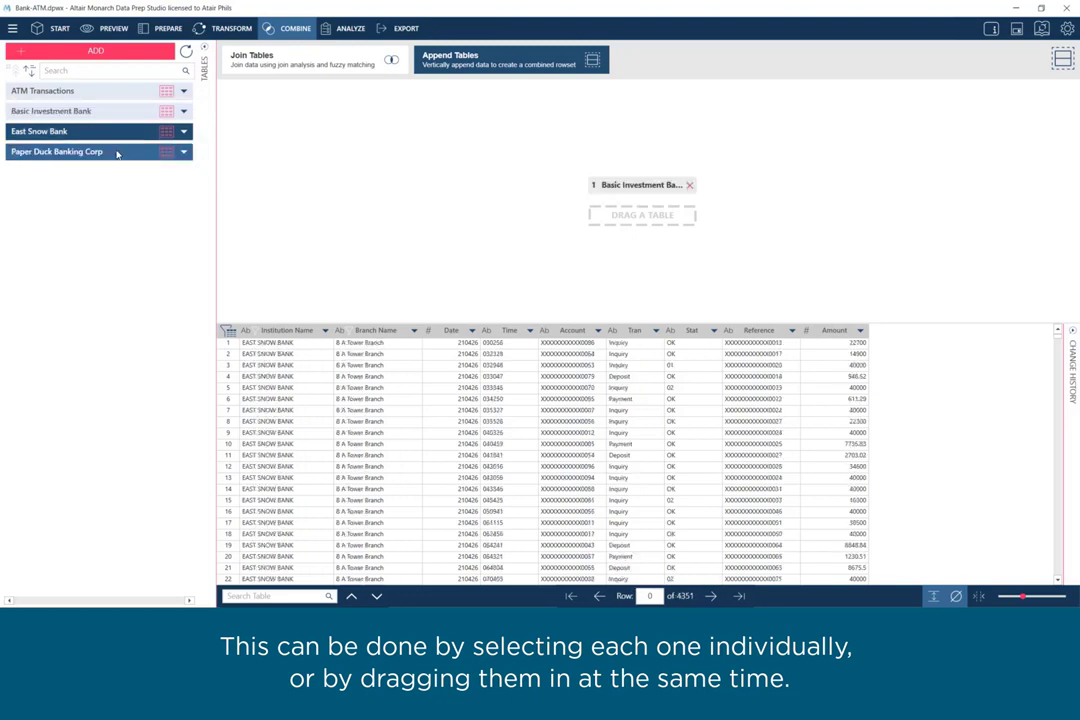
drag(117, 153, 630, 218)
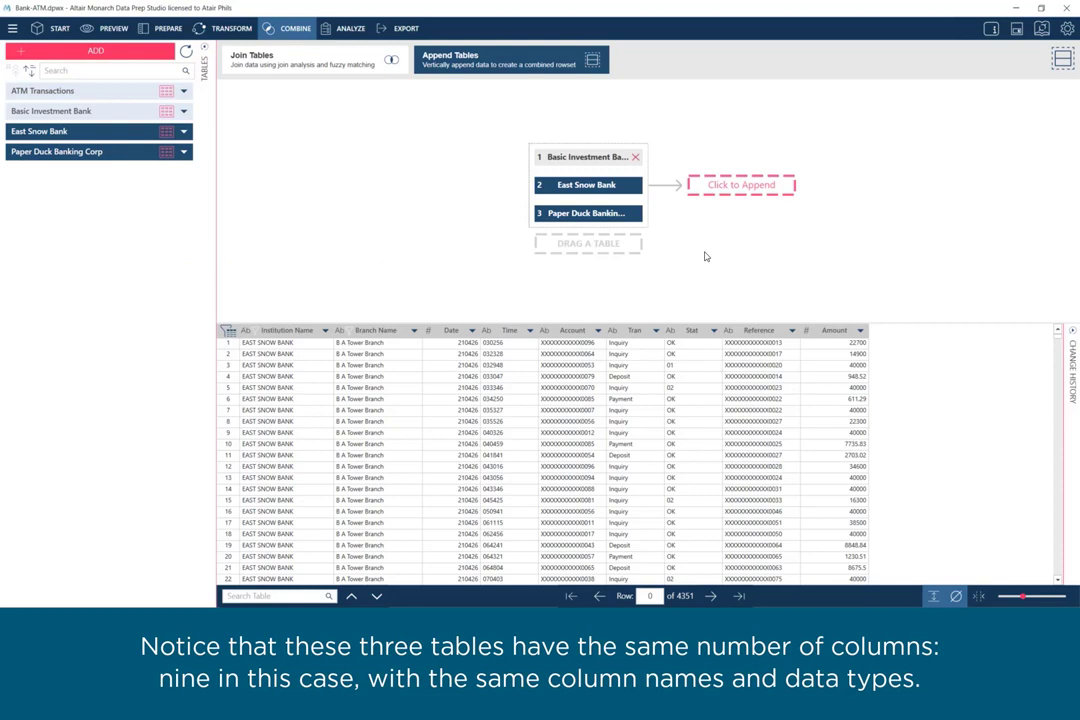
Compare the columns of the three source tables in the append setup and run the append.
click(587, 159)
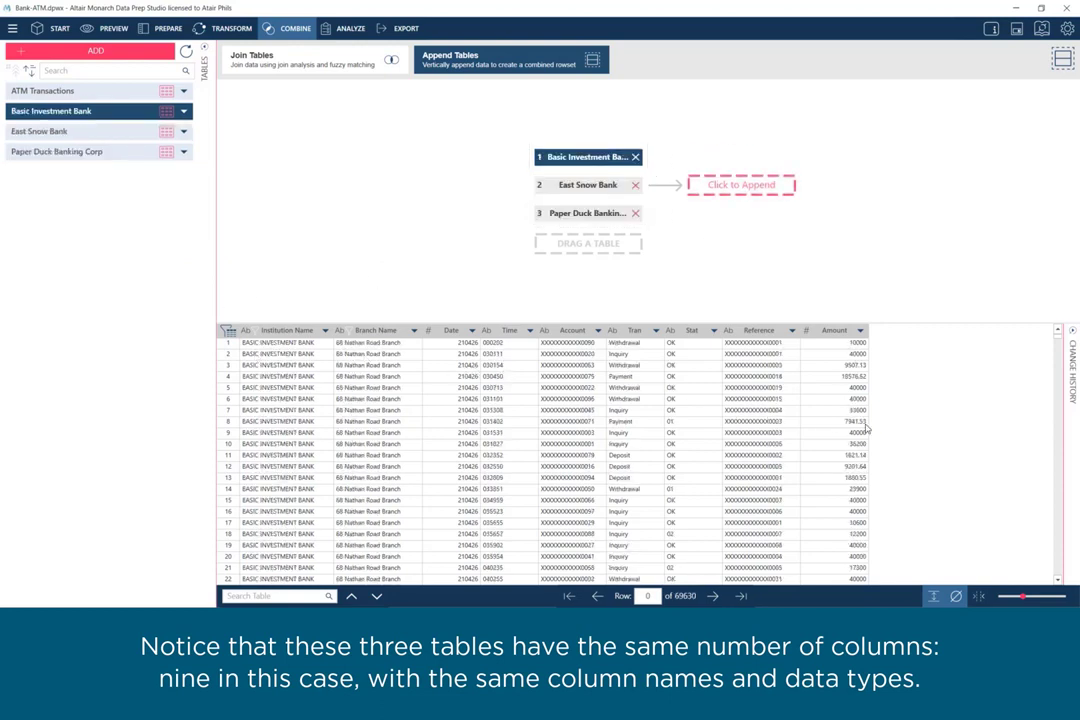
click(578, 188)
click(577, 217)
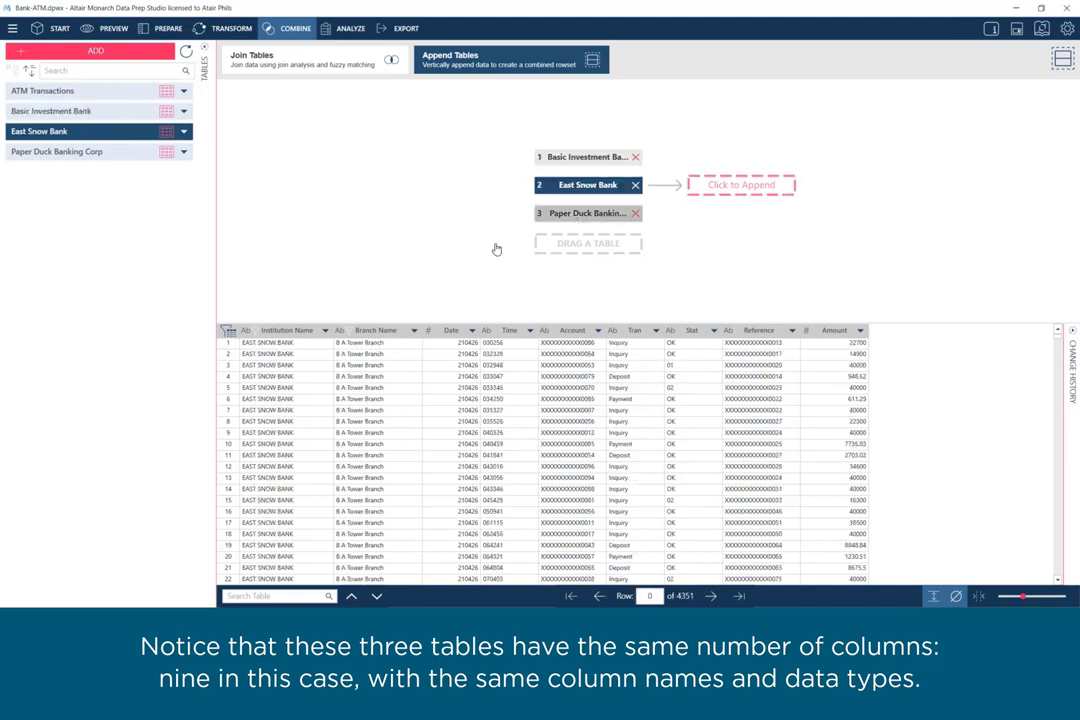
click(746, 186)
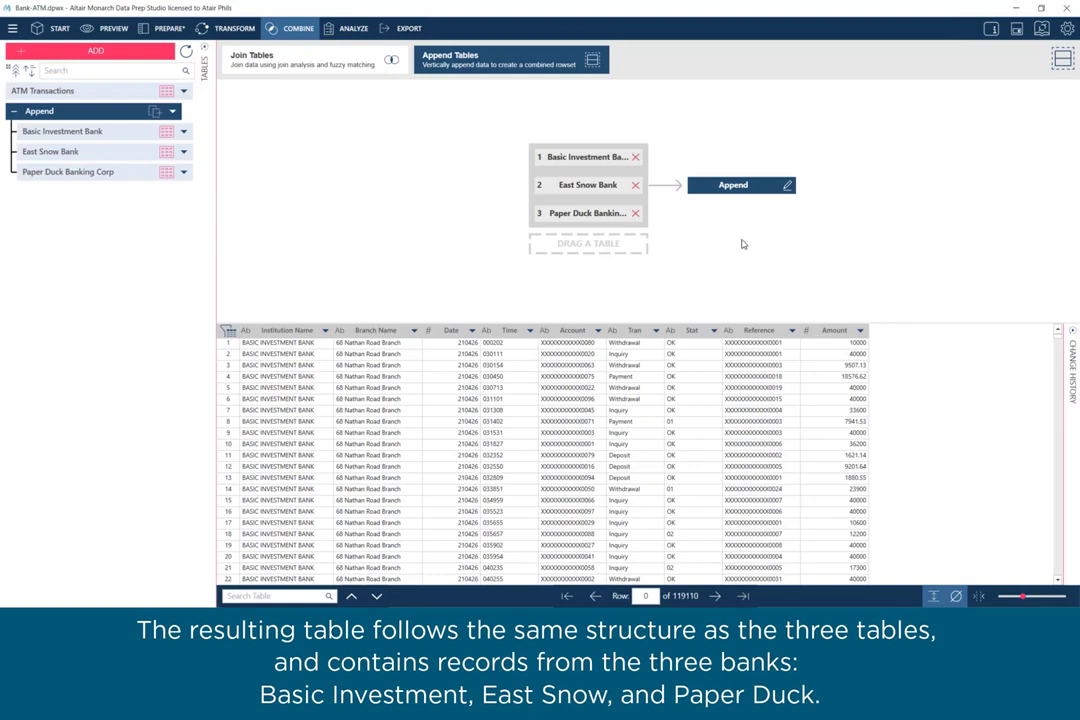
Look through the Institution Name column of the appended table and rename the table as Bank Transactions.
click(283, 331)
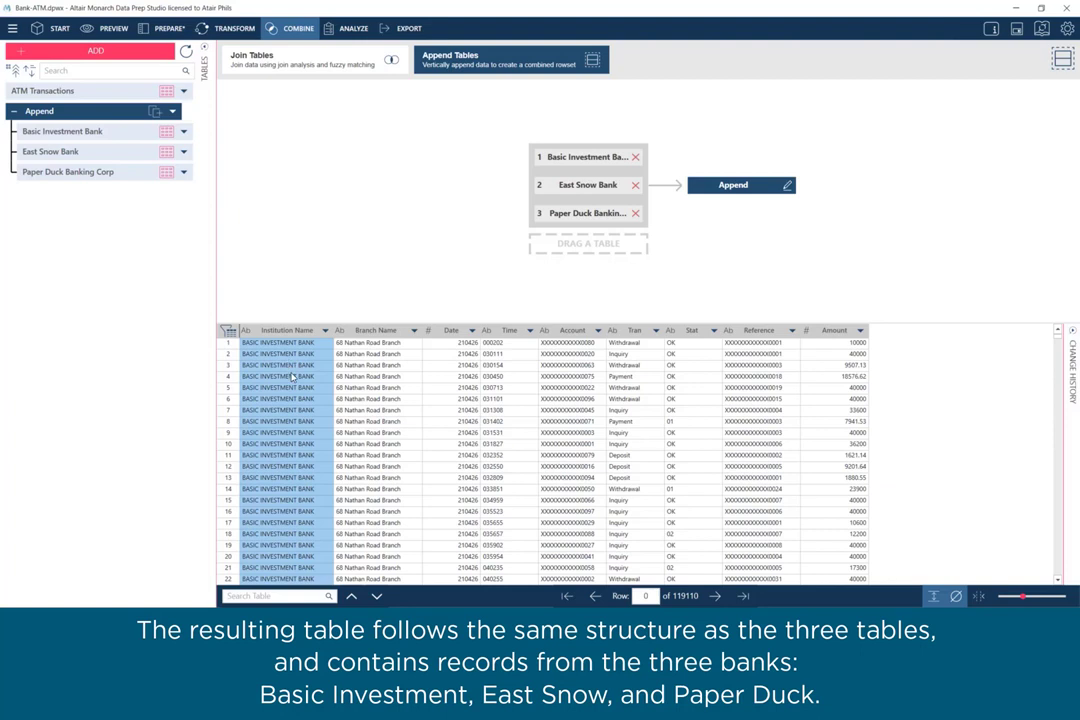
drag(1058, 337, 1062, 534)
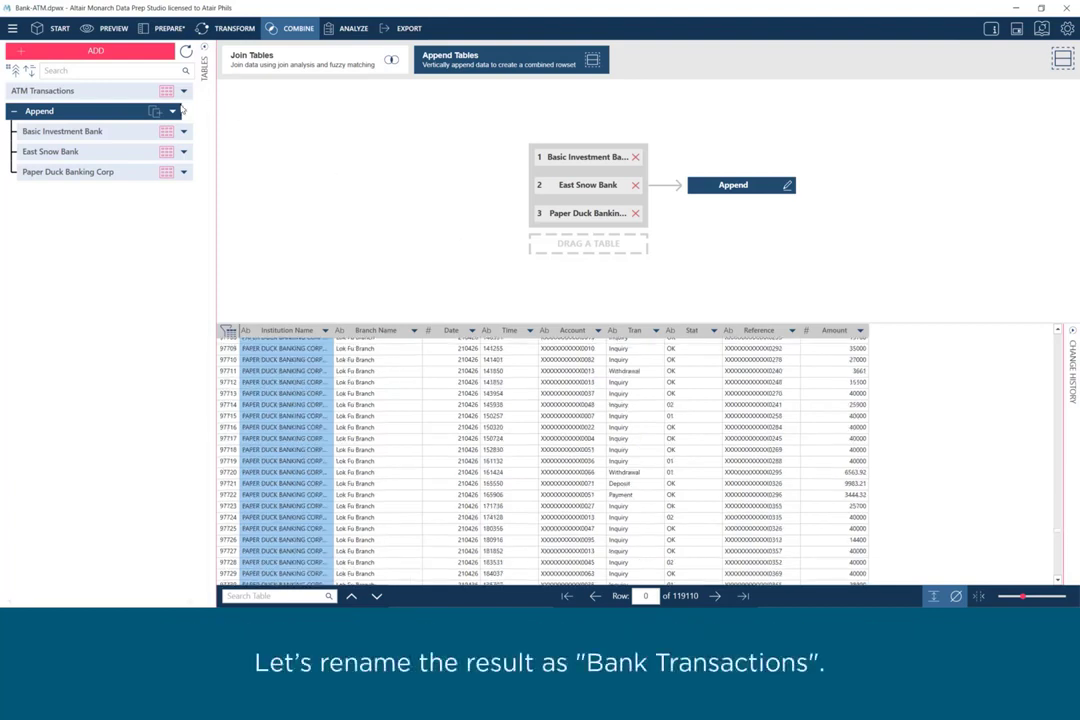
click(172, 111)
click(218, 225)
text(Bank Transactions)
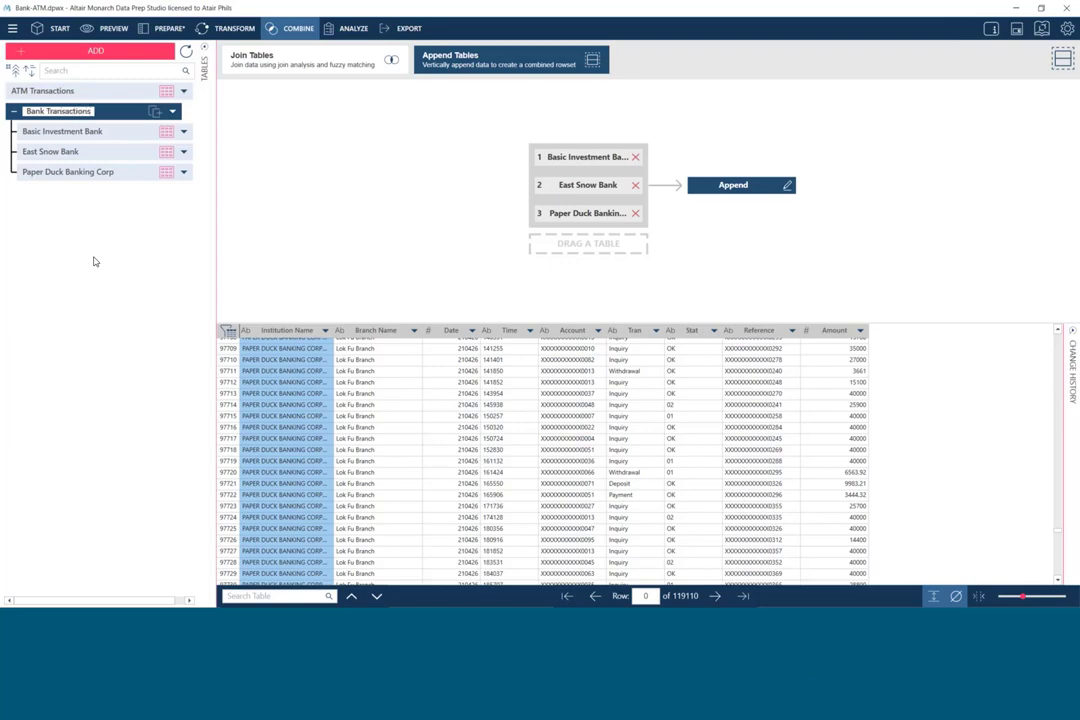
key(Return)
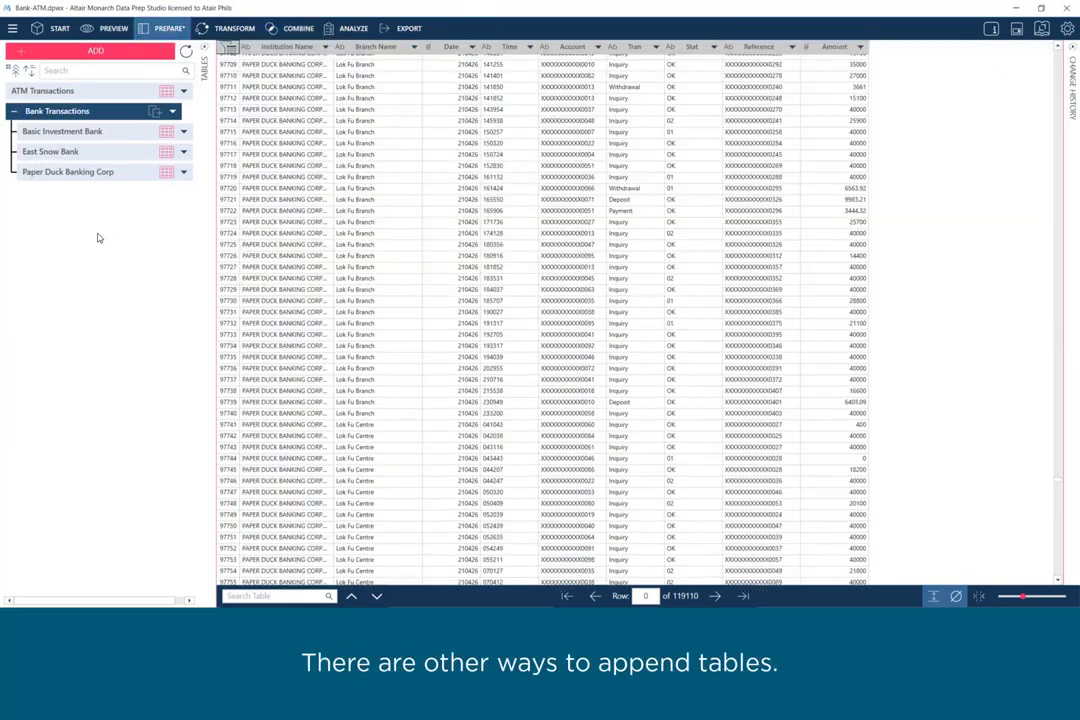
Append the three bank tables under Bank Transactions again, matching columns on order, name and type.
click(104, 132)
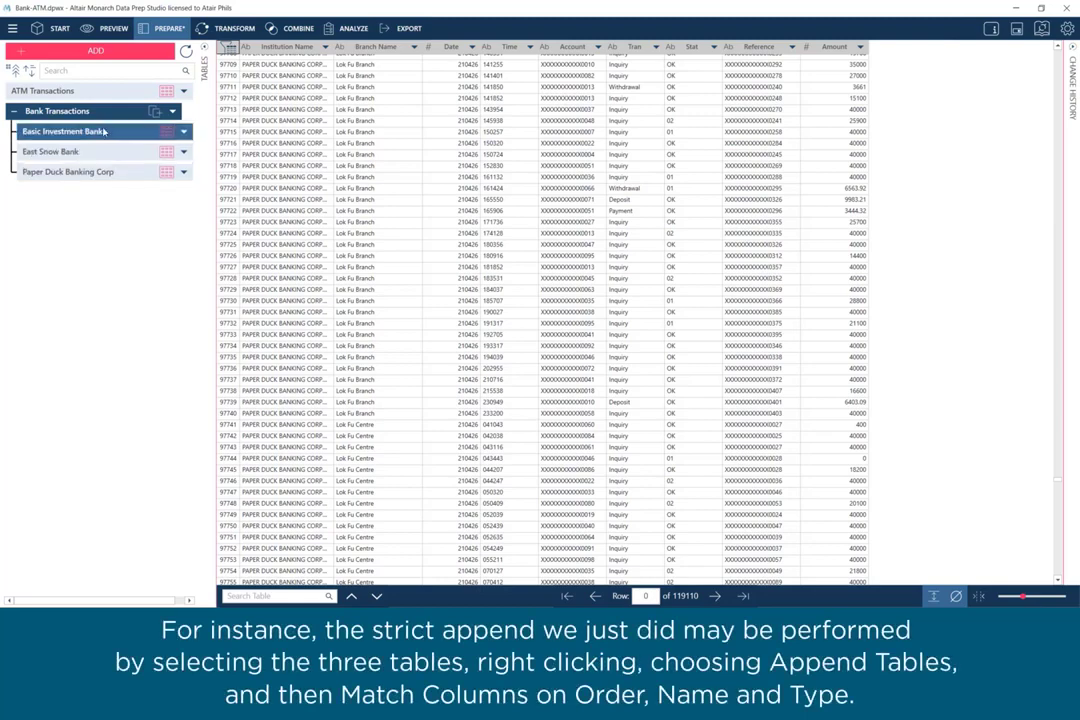
ctrl+click(97, 154)
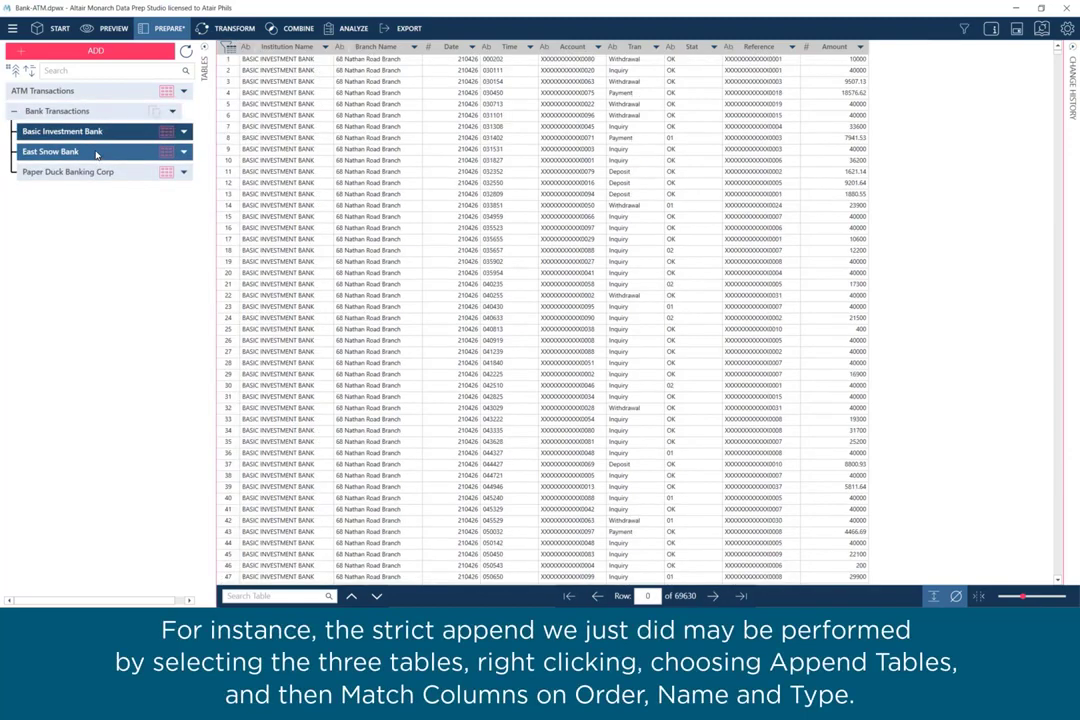
ctrl+click(95, 172)
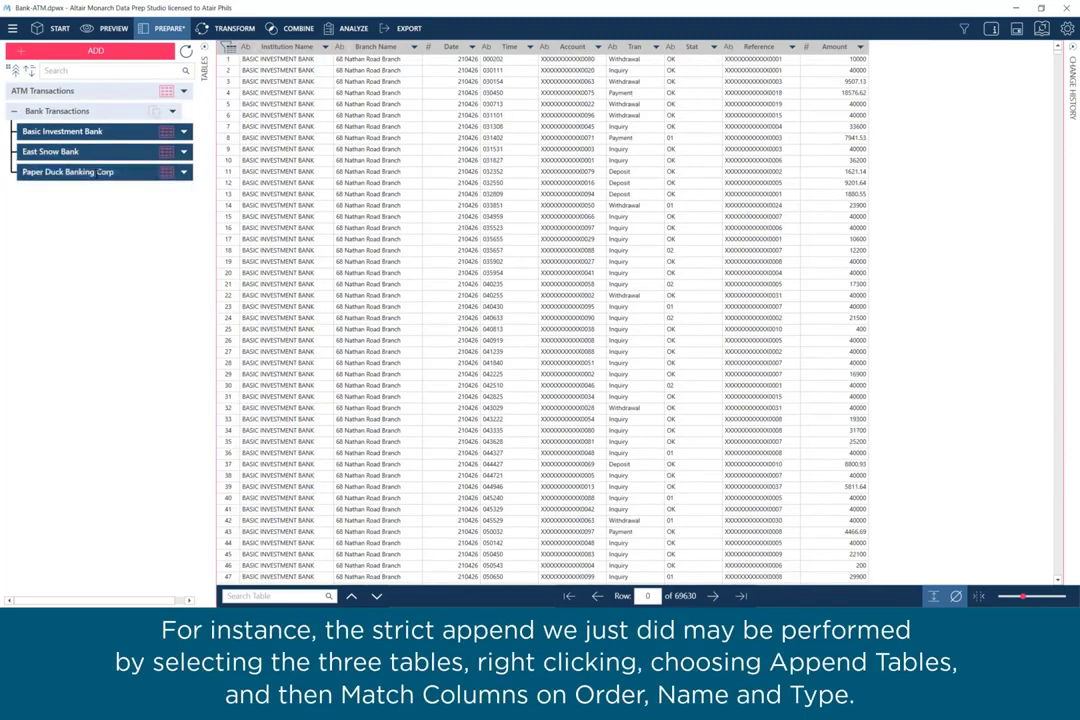
right_click(100, 174)
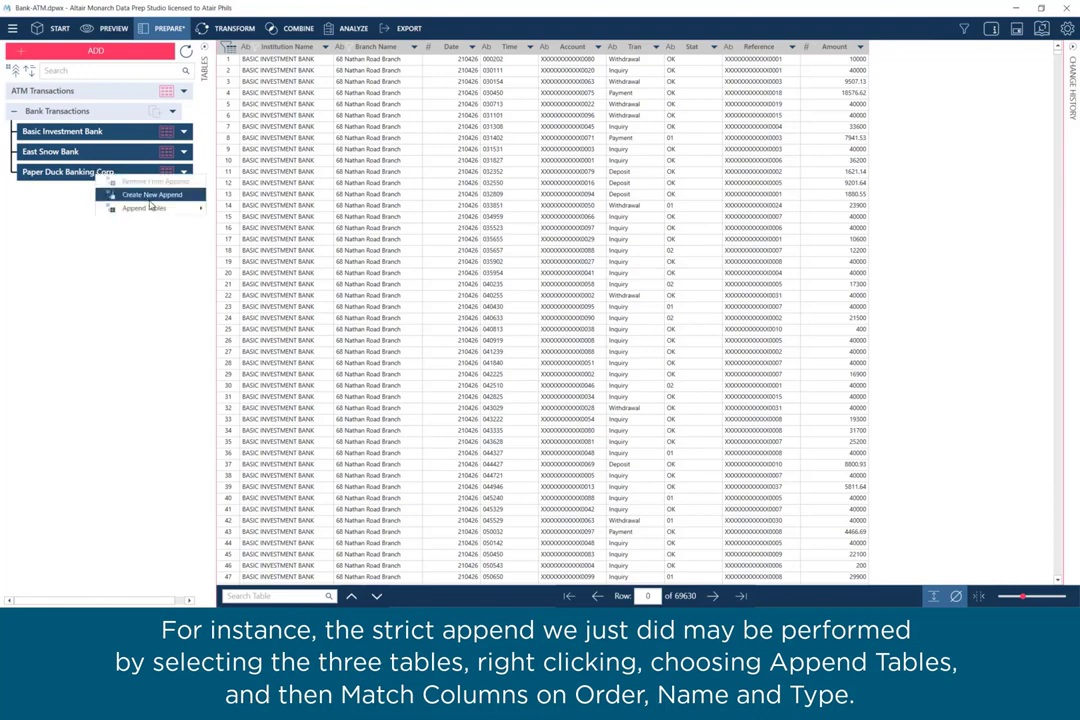
mouse_move(183, 213)
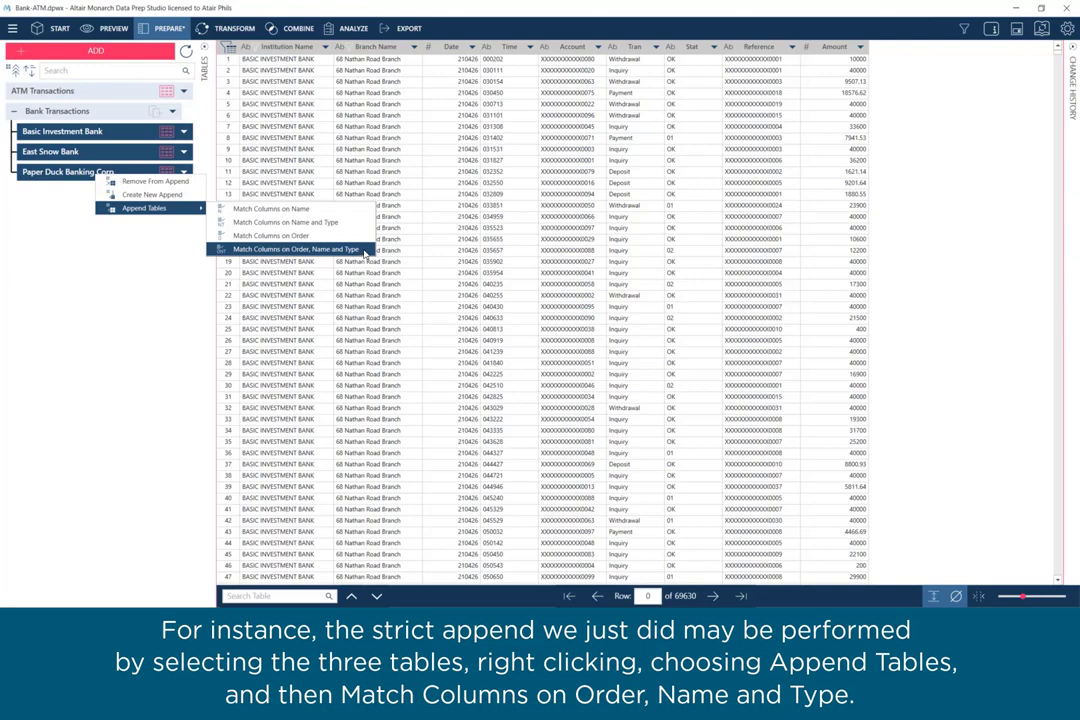
click(365, 249)
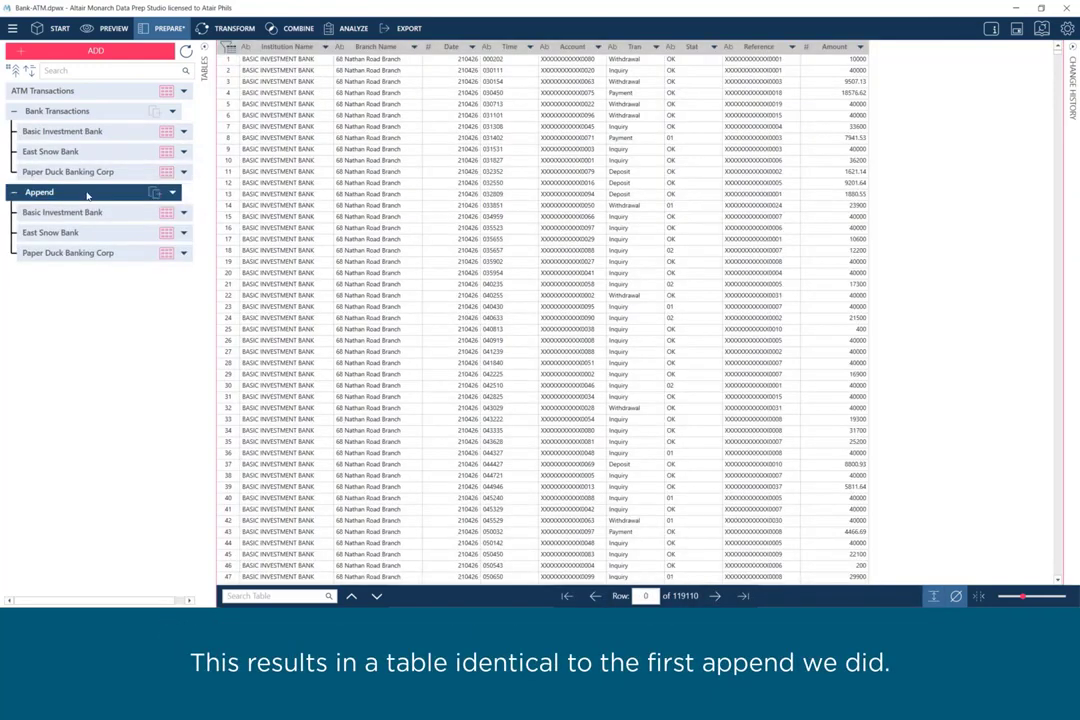
Compare the rows of the Bank Transactions table with those of the new Append table.
click(60, 111)
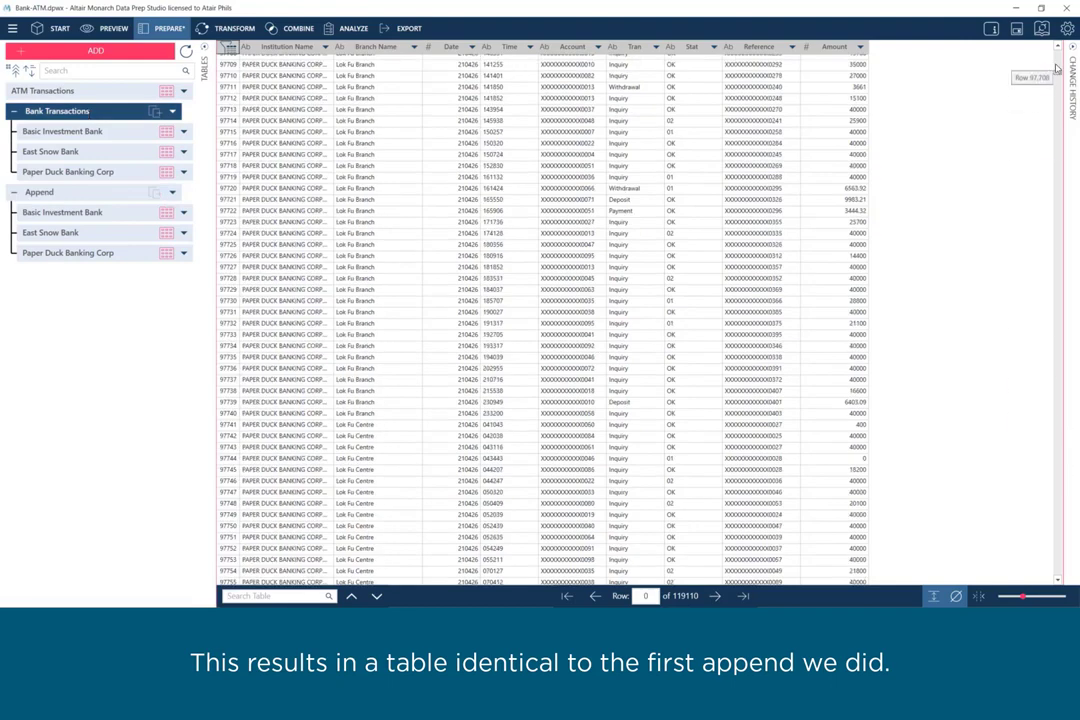
drag(1057, 68, 1060, 50)
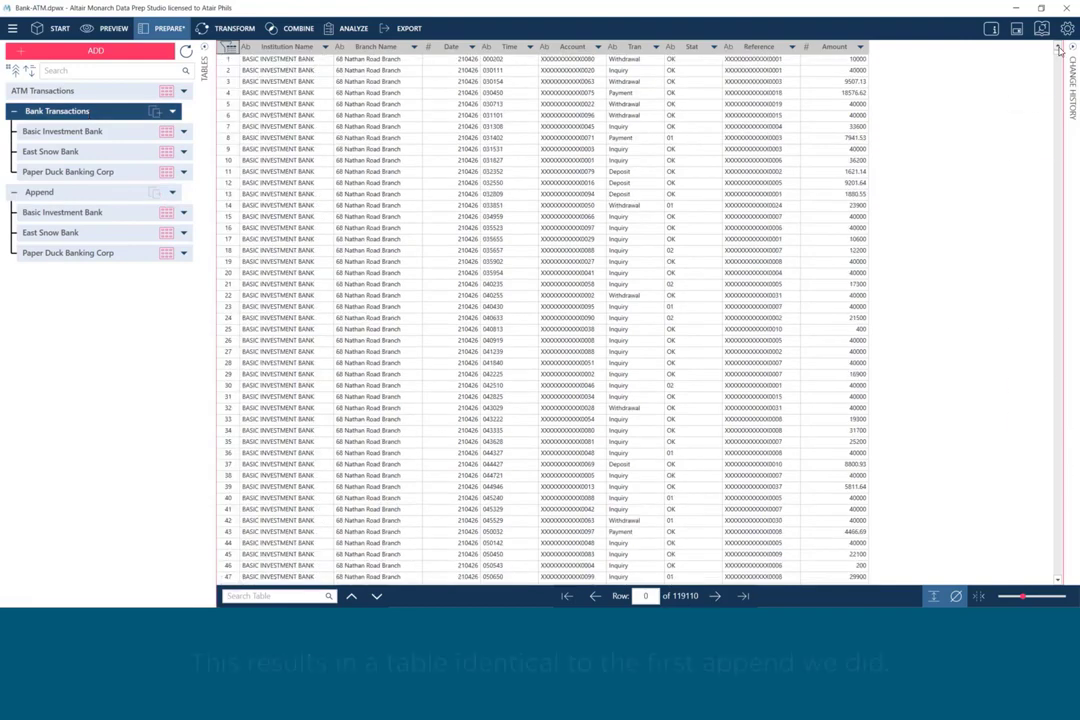
click(80, 193)
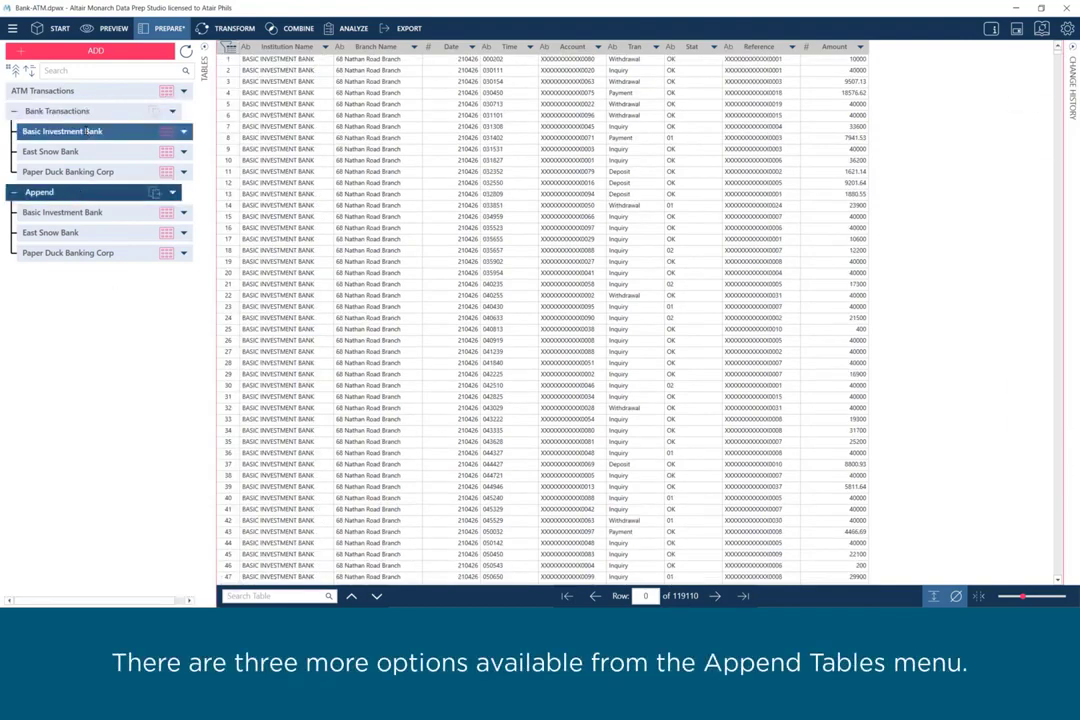
Examine the column-matching options for appending the three bank tables under Bank Transactions, without applying any of them.
drag(92, 131, 86, 172)
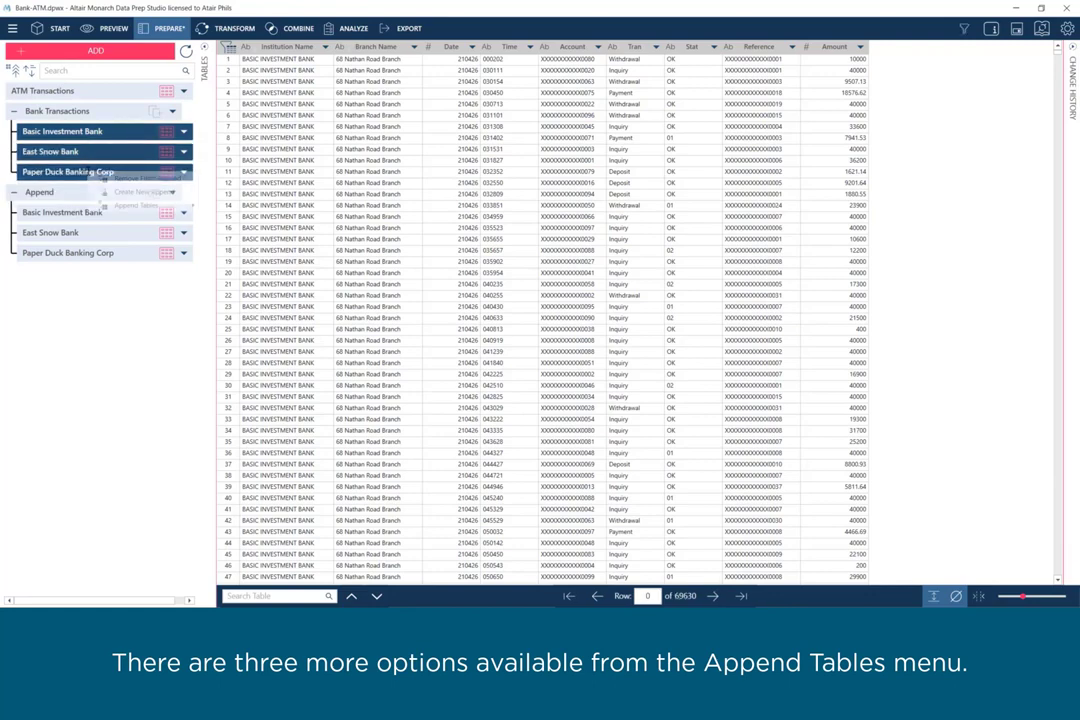
right_click(87, 172)
mouse_move(181, 208)
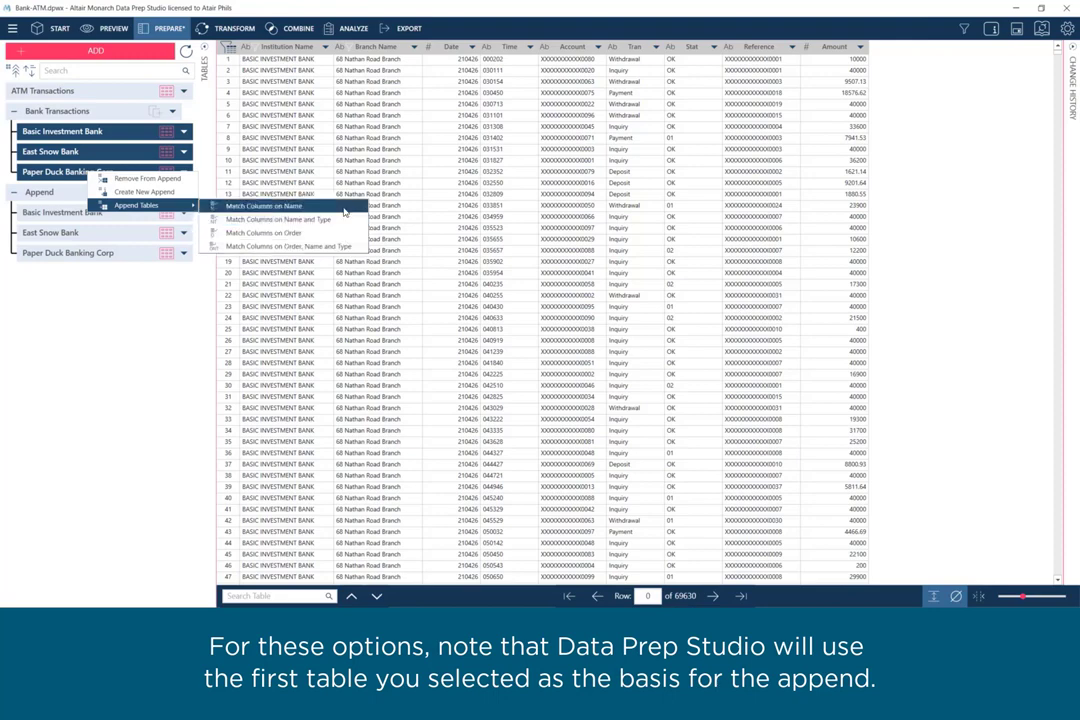
click(70, 311)
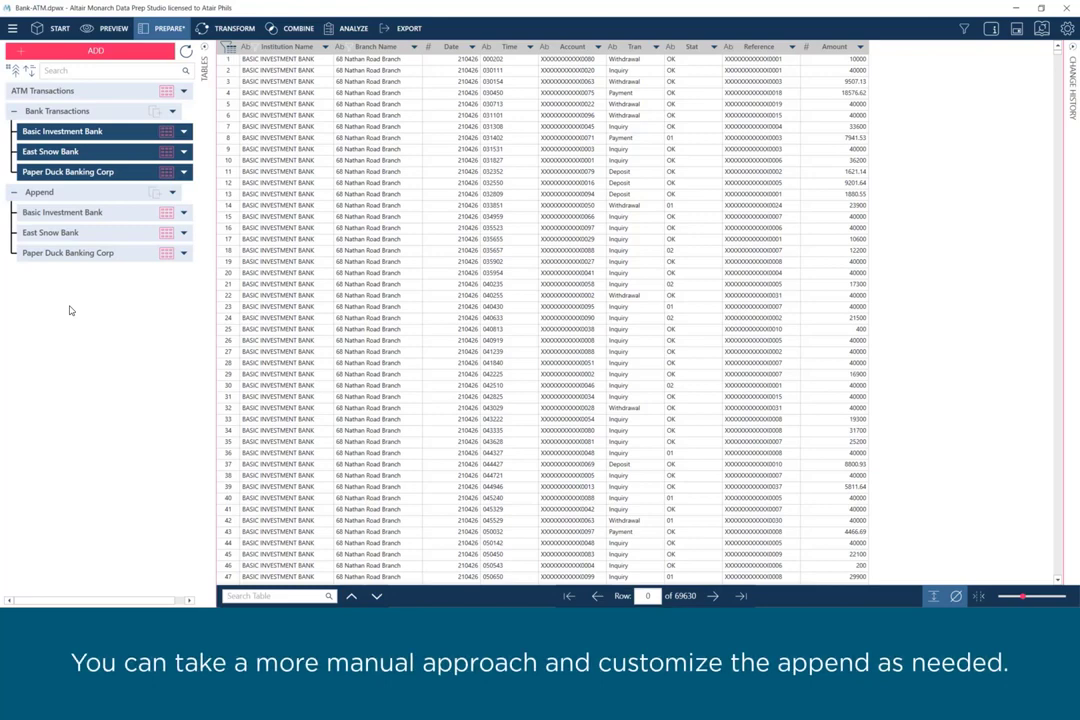
Start a new append that combines Bank Transactions with ATM Transactions as the target schema.
click(98, 116)
ctrl+click(90, 94)
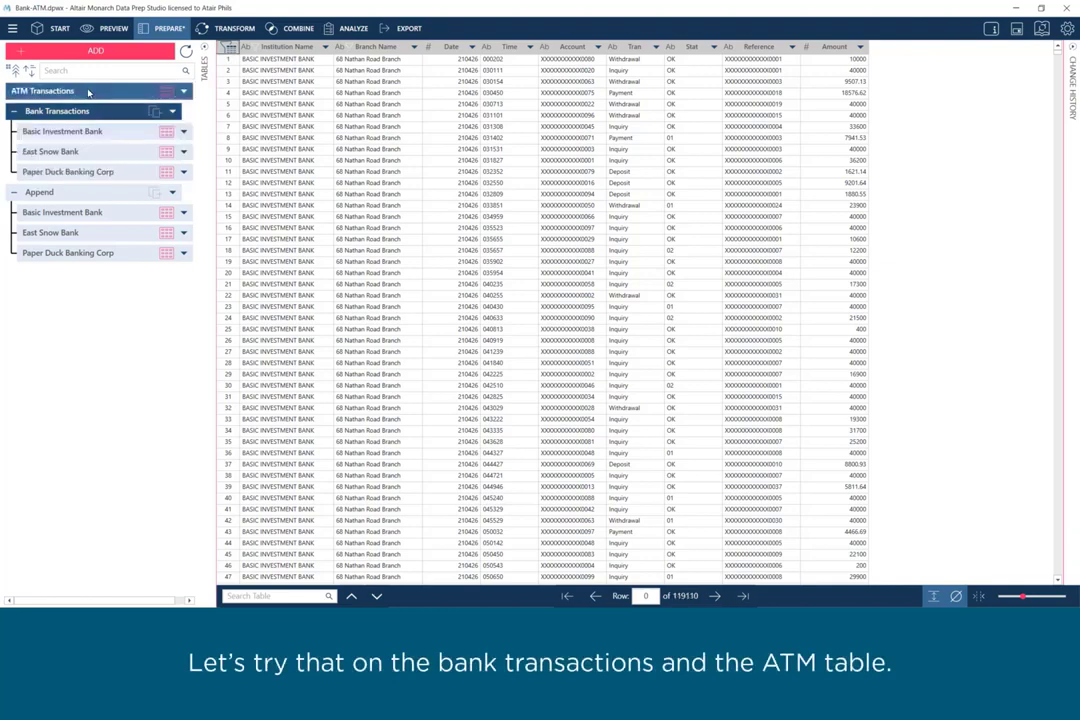
ctrl+click(98, 112)
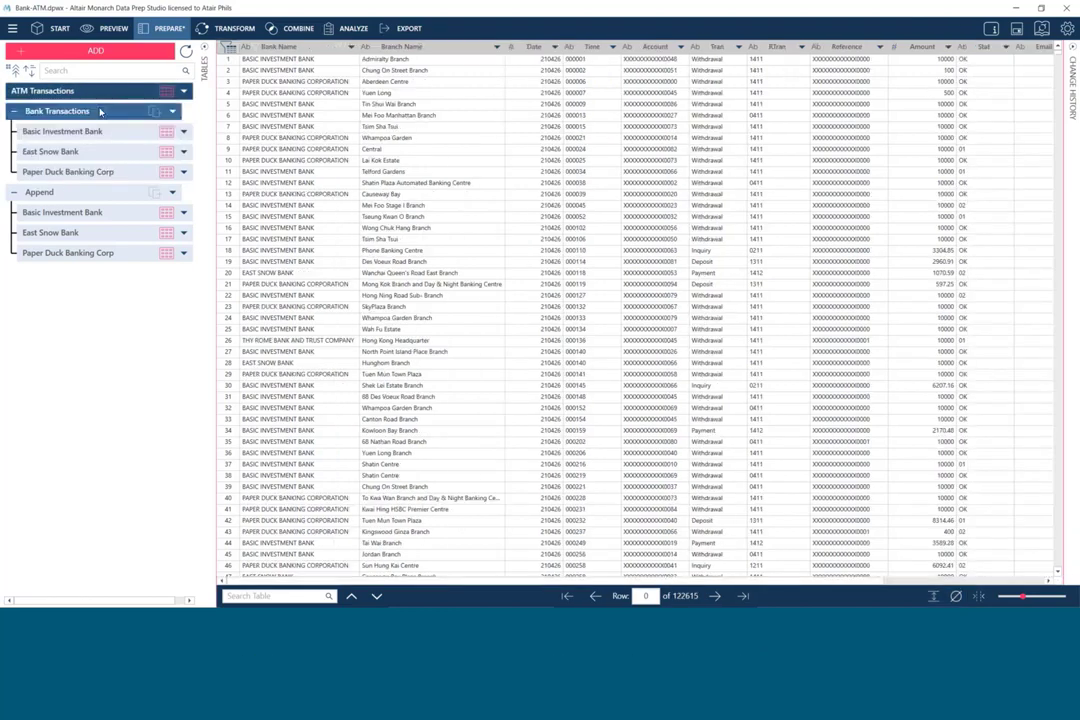
right_click(100, 112)
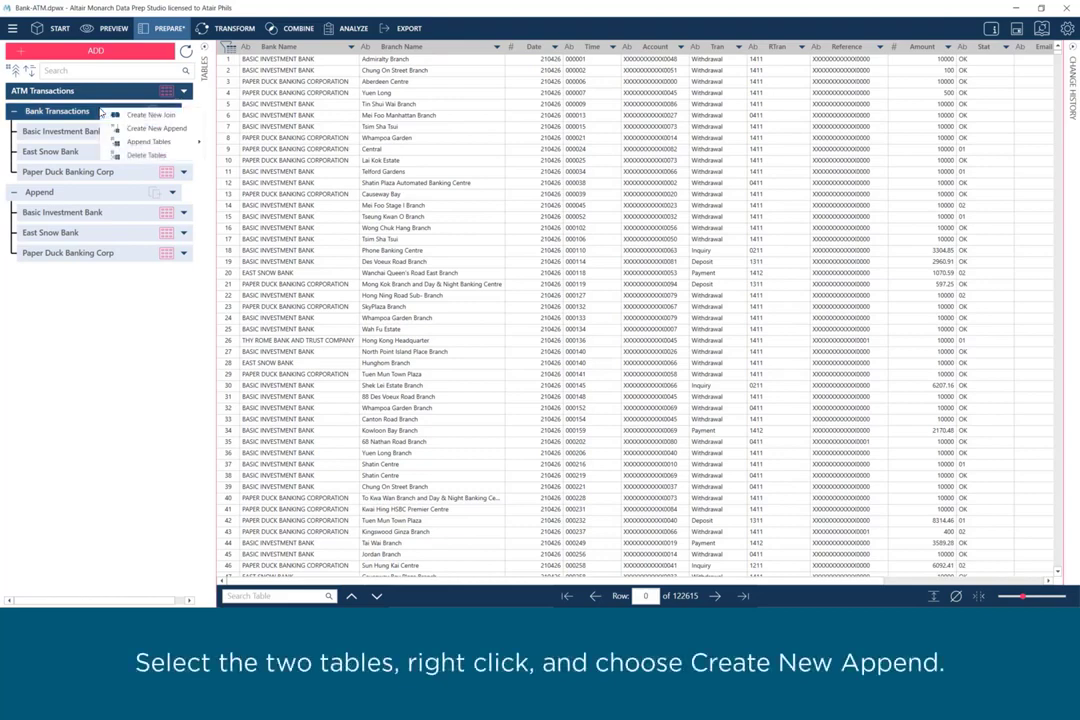
click(192, 129)
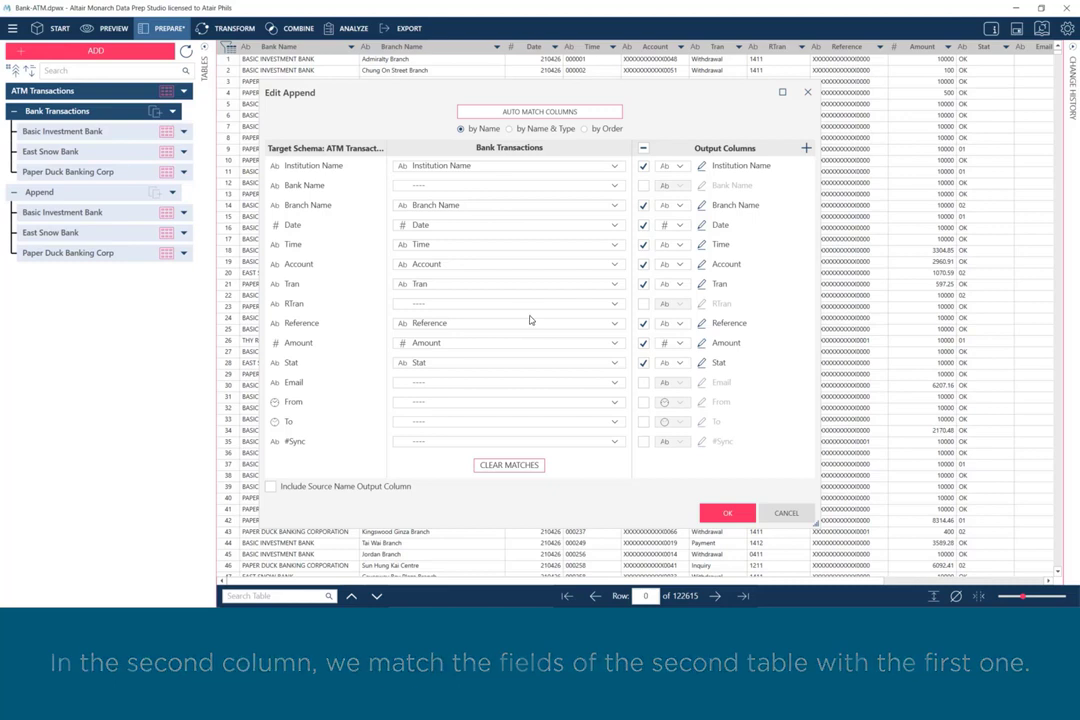
Try matching Bank Name with Institution Name, then reset the column matches with automatic matching by name.
click(616, 168)
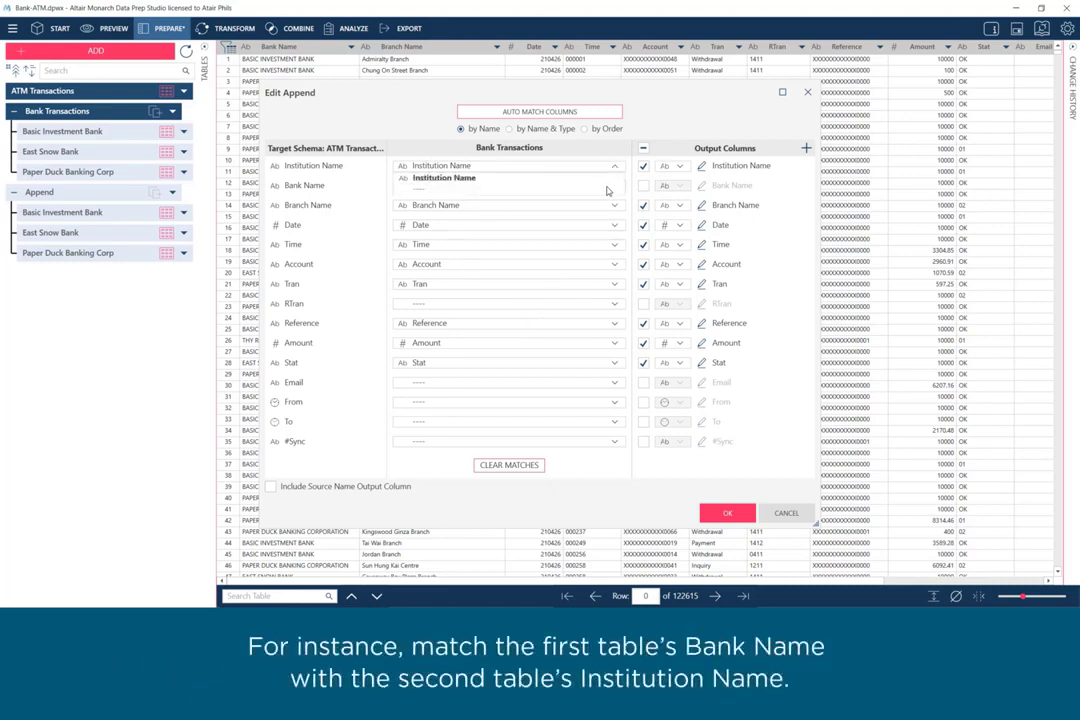
click(607, 194)
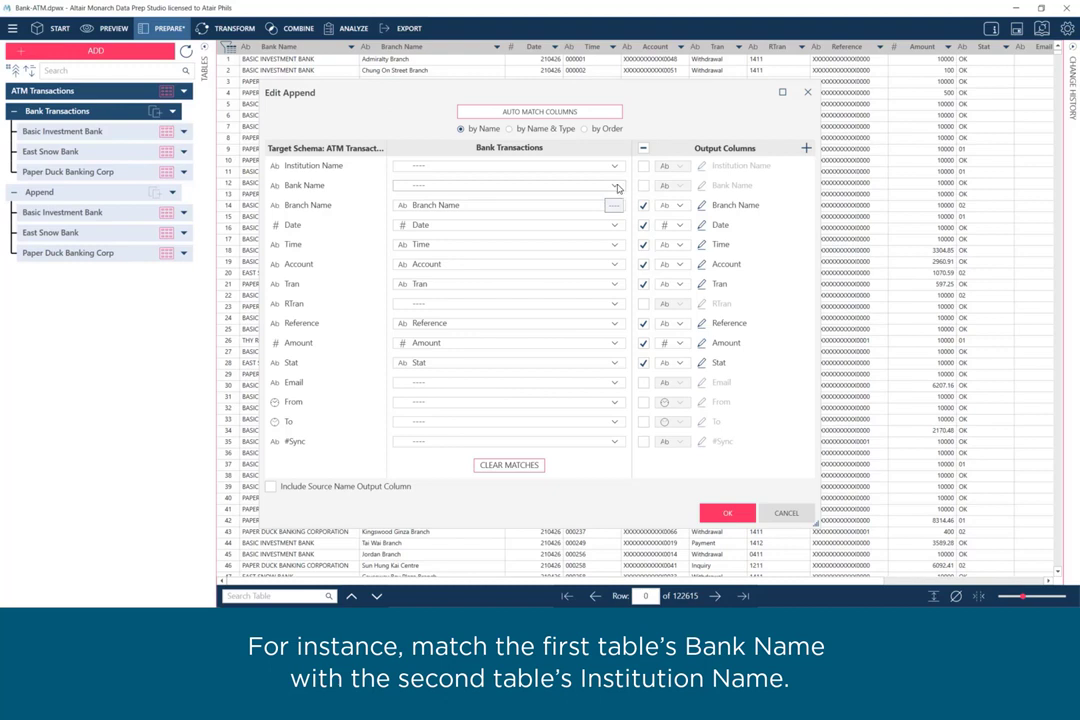
click(617, 188)
click(503, 199)
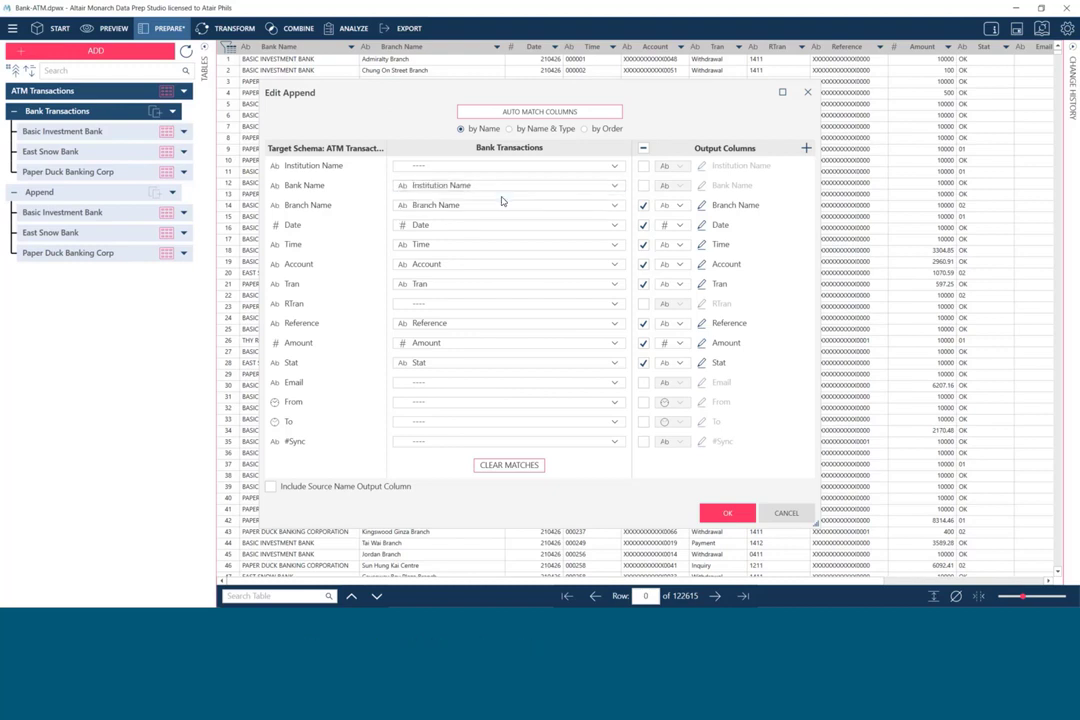
click(540, 466)
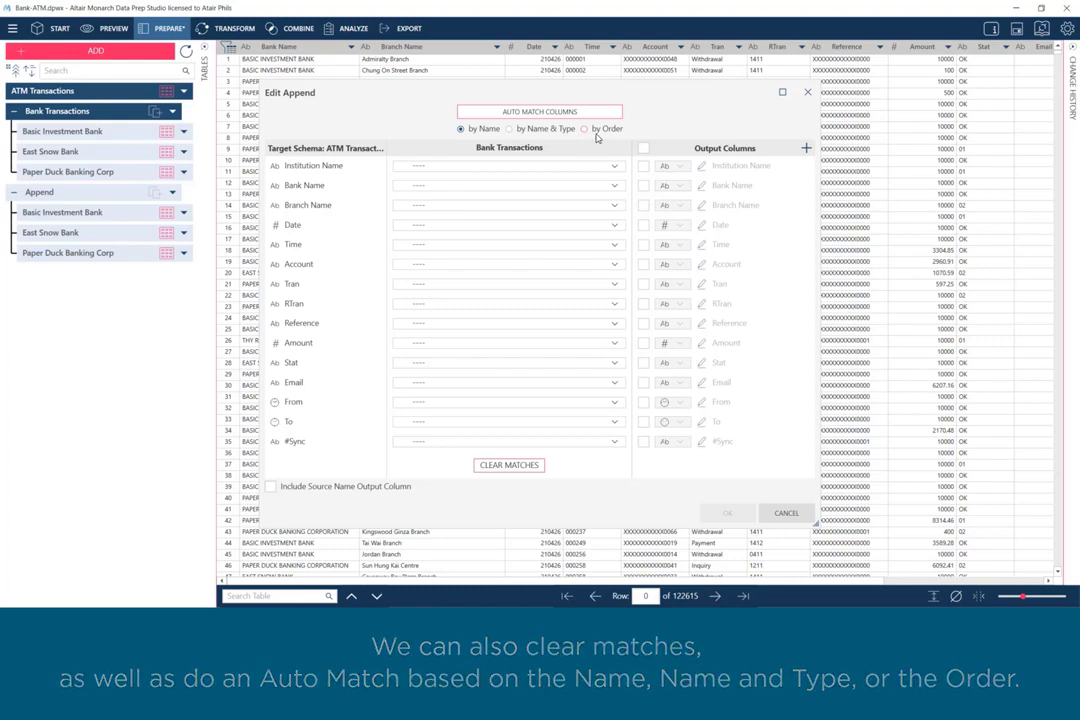
click(562, 111)
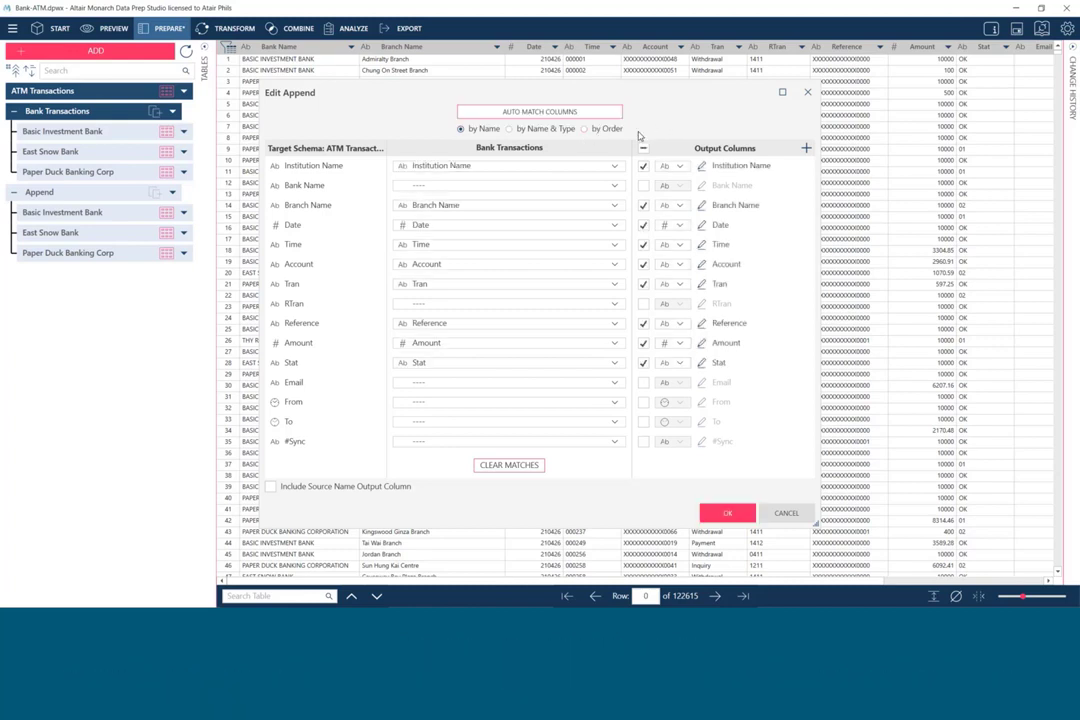
Leave the target Institution Name unmatched and match Bank Name with the Institution Name column of Bank Transactions.
click(617, 168)
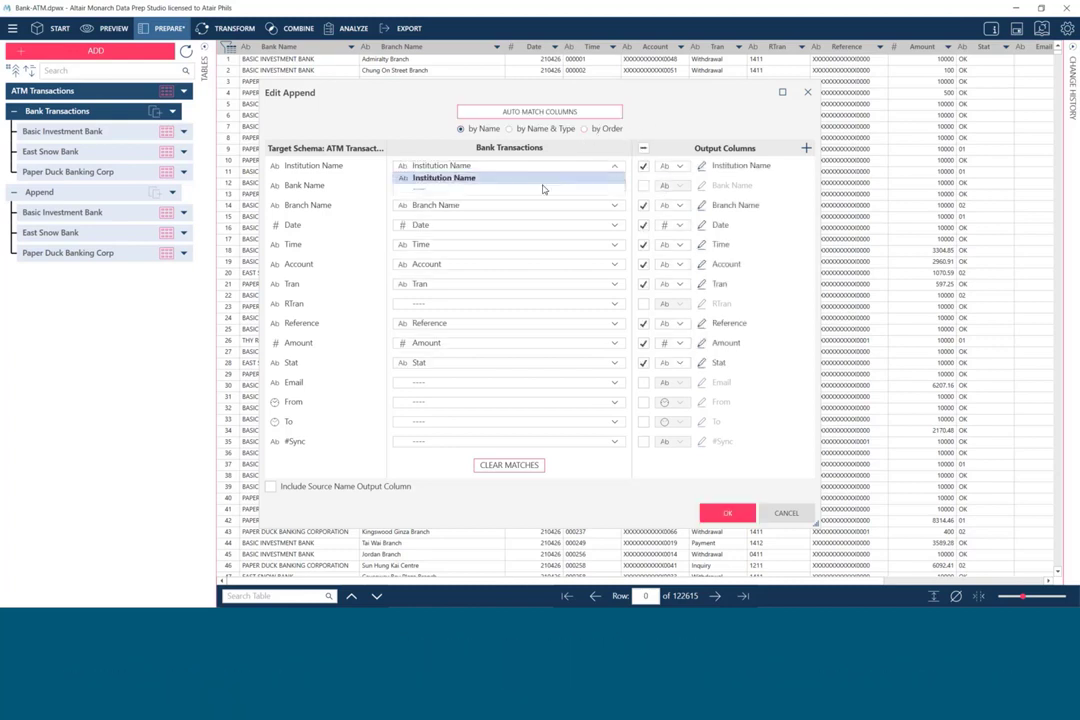
click(542, 188)
click(570, 189)
click(578, 198)
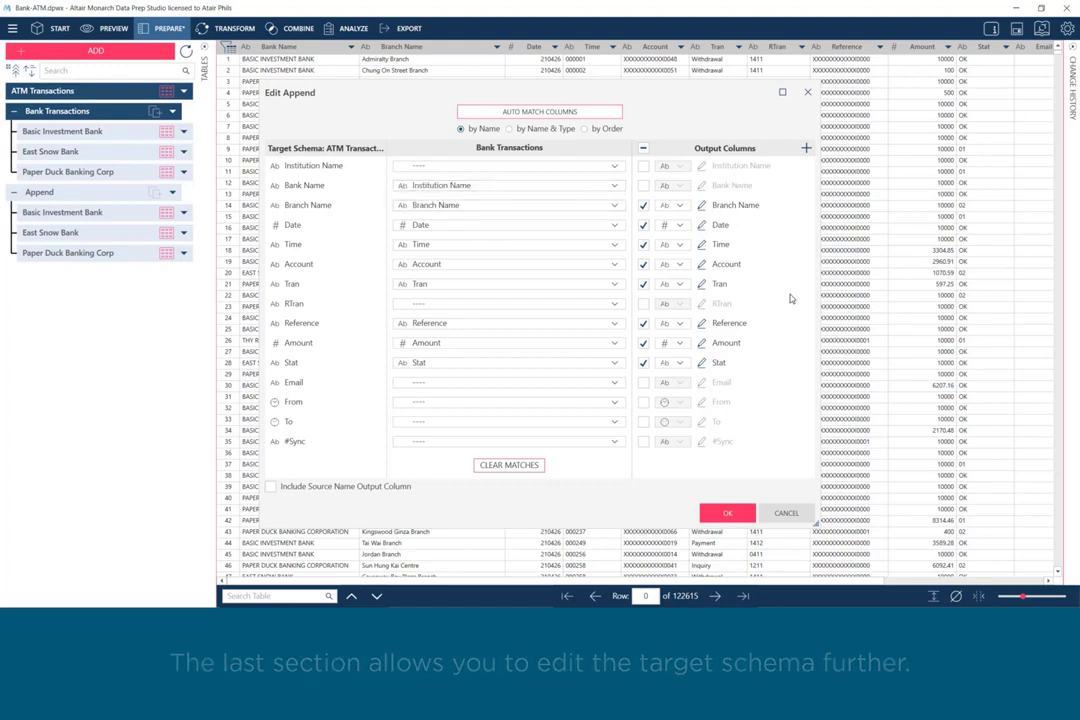
Include Bank Name in the output columns and exclude Date, Time, Account, Reference and Stat.
click(643, 185)
click(643, 225)
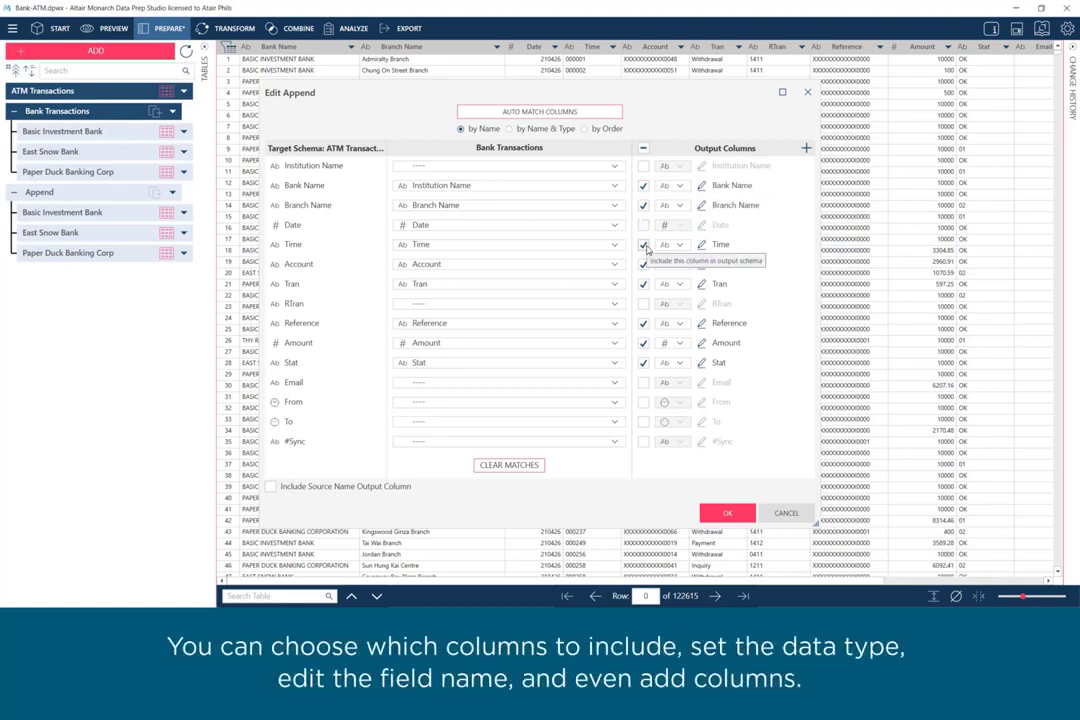
click(643, 244)
click(643, 264)
click(643, 323)
click(643, 362)
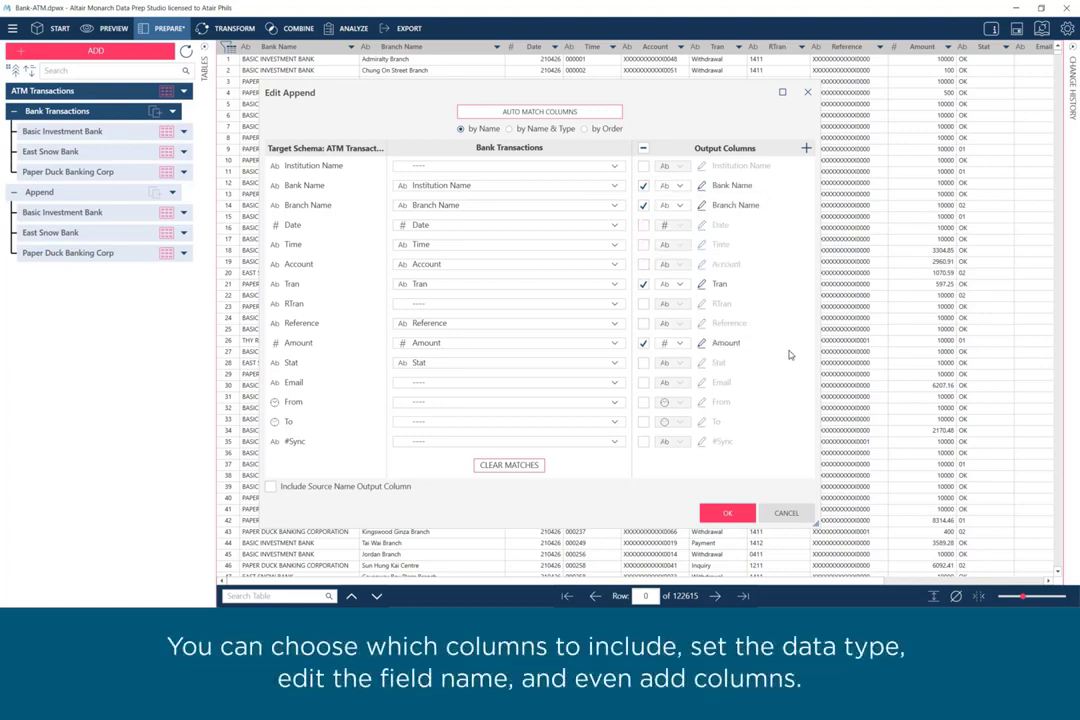
Try the data type and name options of the Bank Name output column, and add and remove an extra output column.
click(680, 188)
click(703, 189)
click(703, 189)
click(703, 189)
click(806, 149)
click(795, 462)
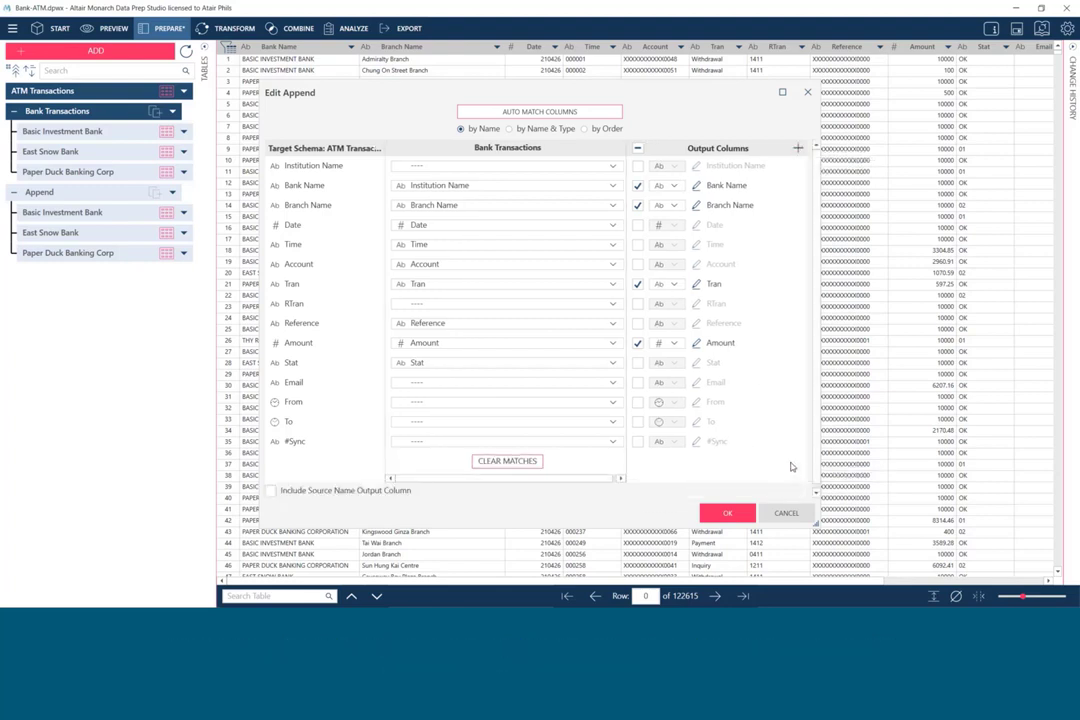
Create the customised append of ATM Transactions and Bank Transactions.
click(744, 515)
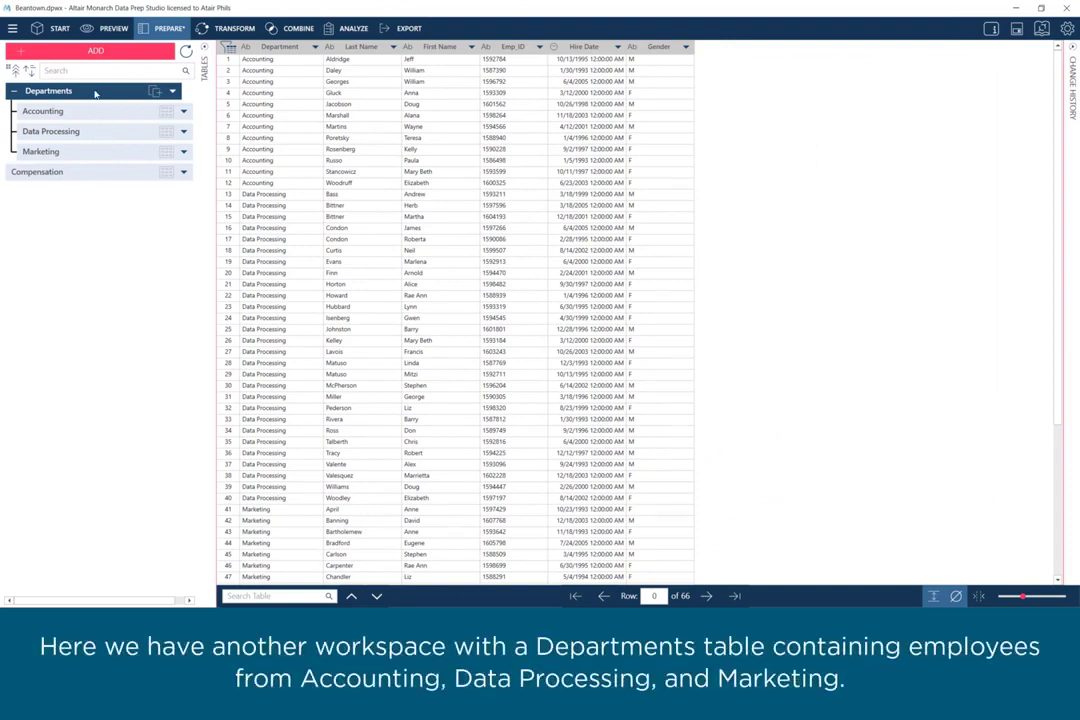
Examine the Department column of the Departments table and the Emp_ID columns in both Compensation and Departments.
click(266, 46)
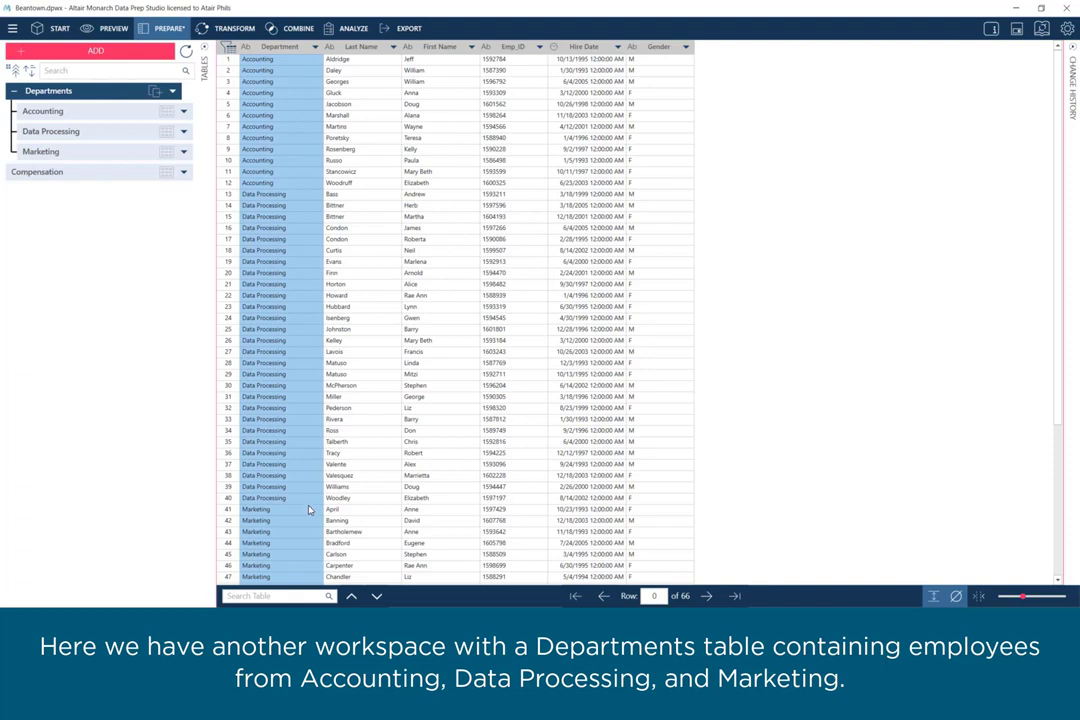
click(83, 178)
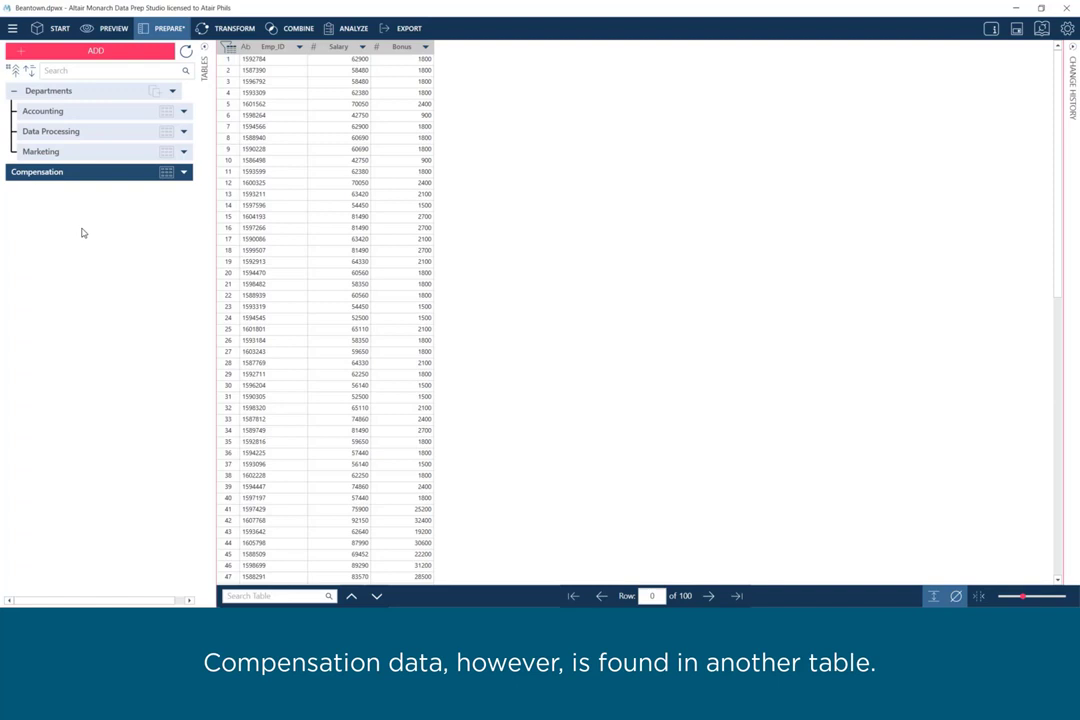
click(272, 46)
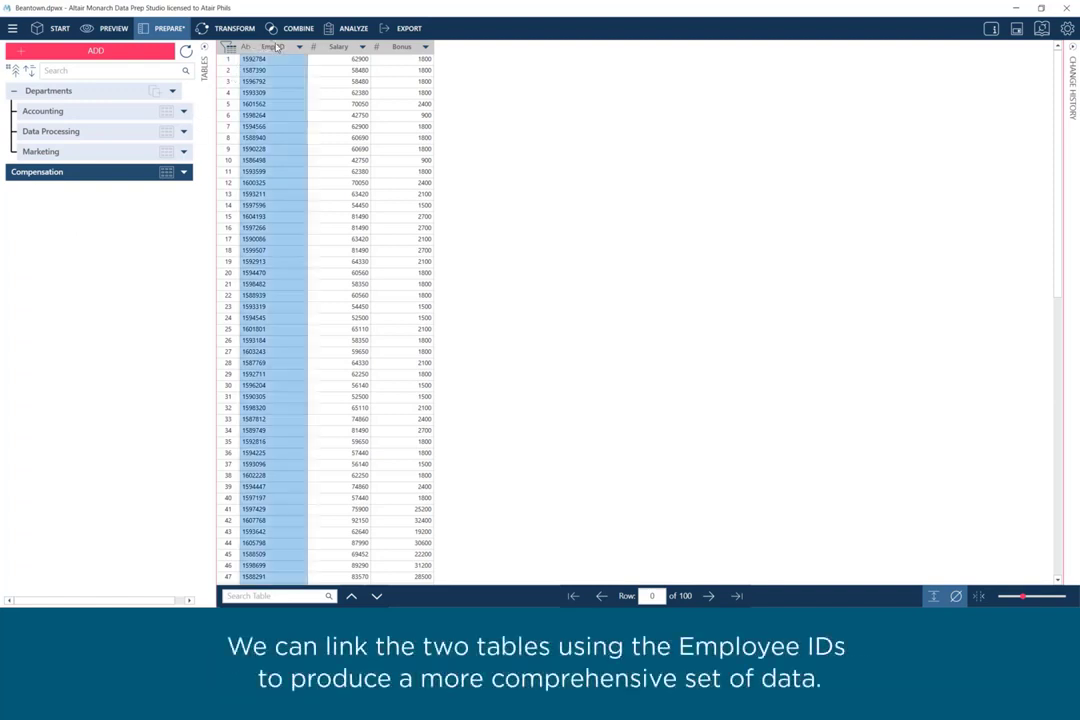
click(117, 92)
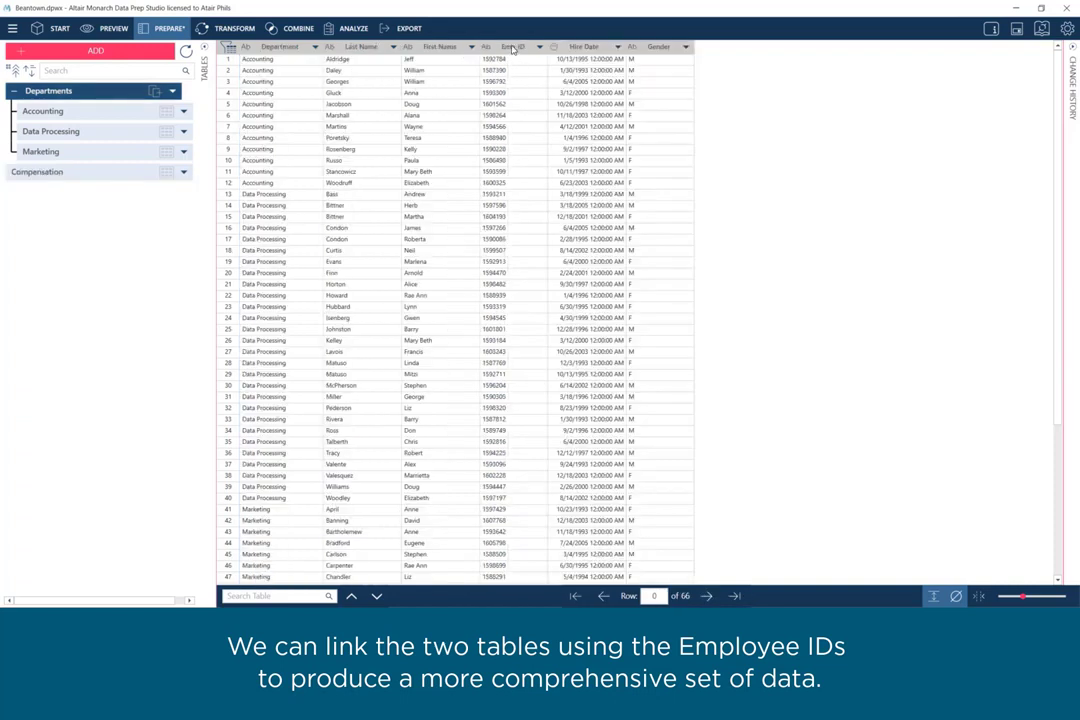
click(513, 47)
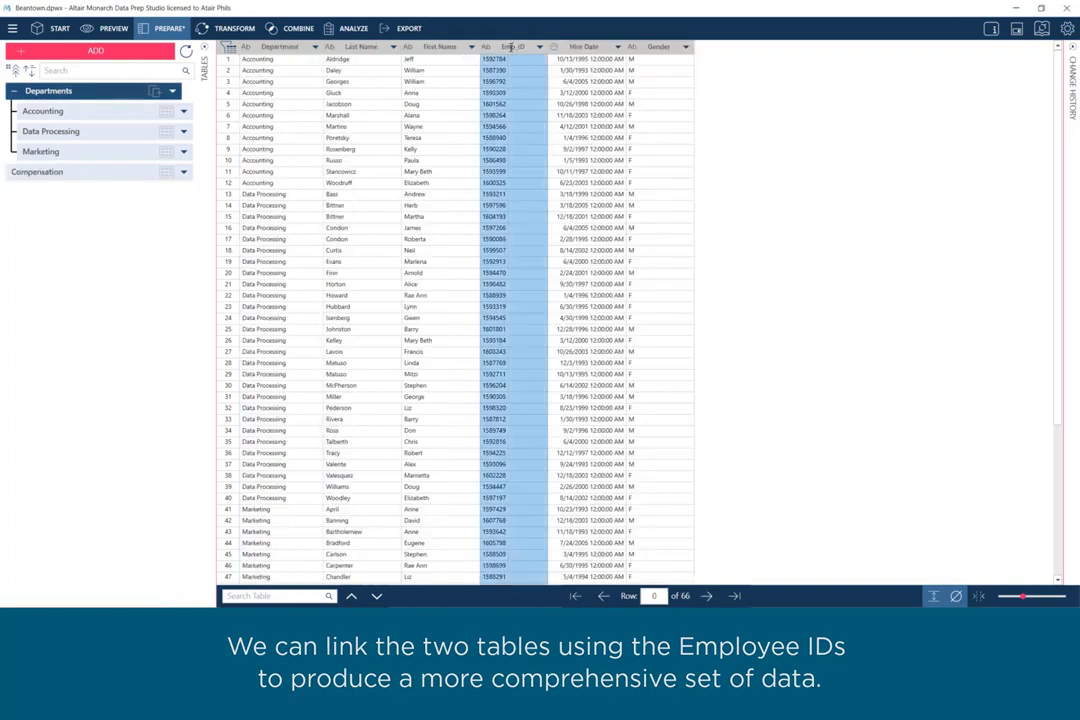
ctrl+click(96, 173)
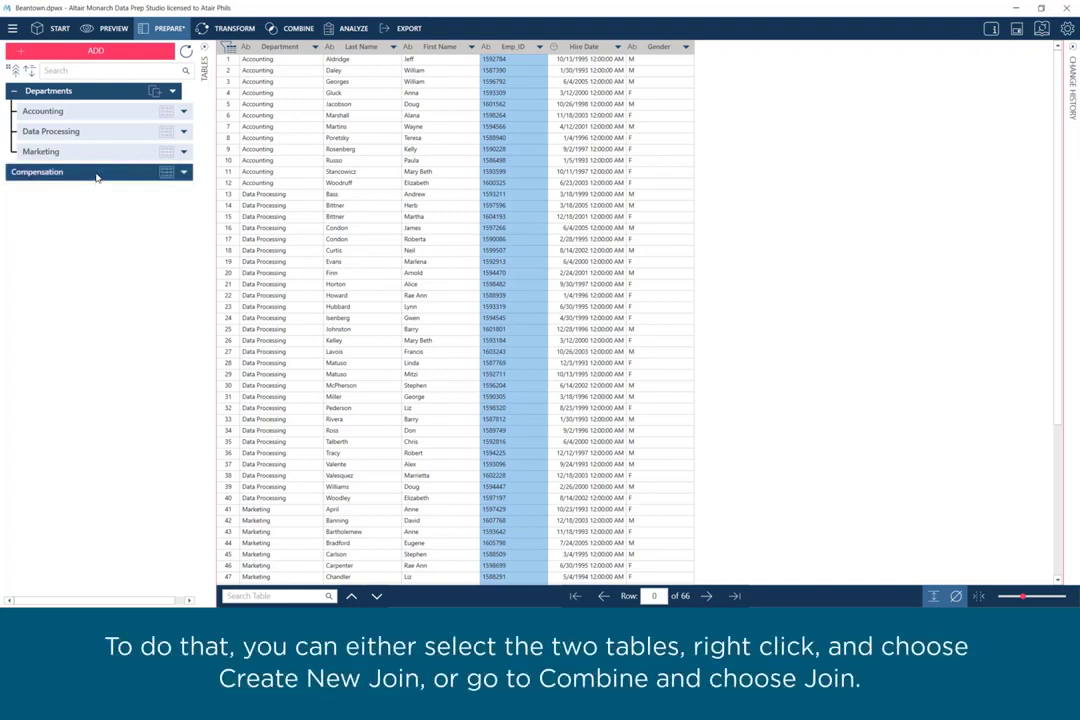
right_click(96, 176)
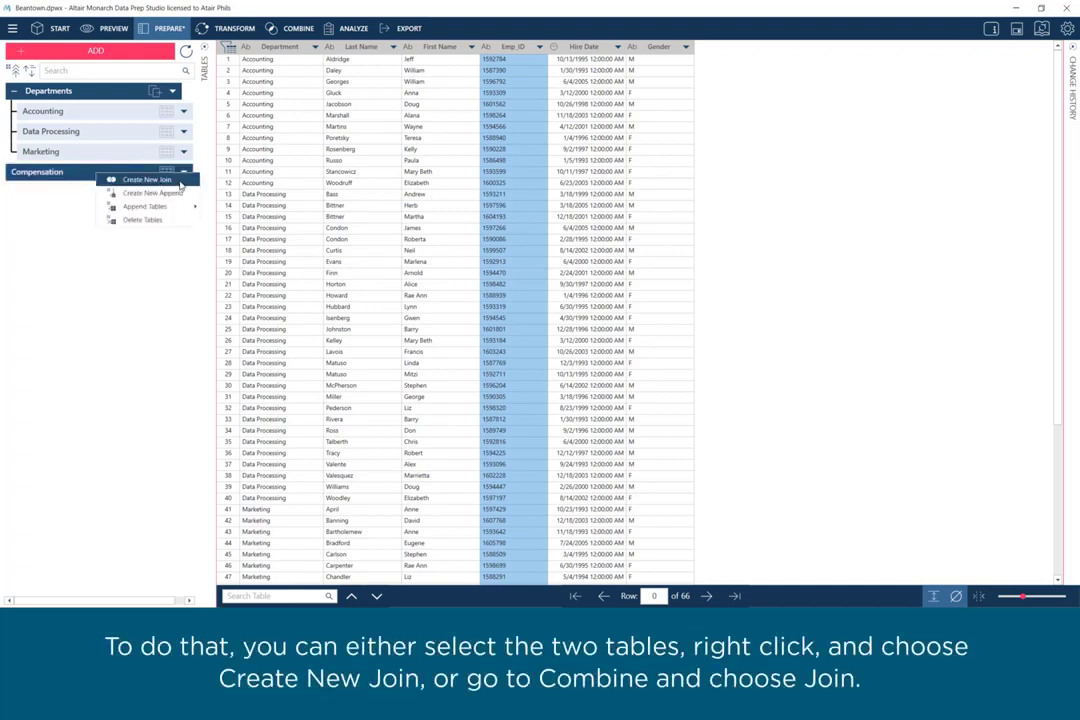
click(52, 192)
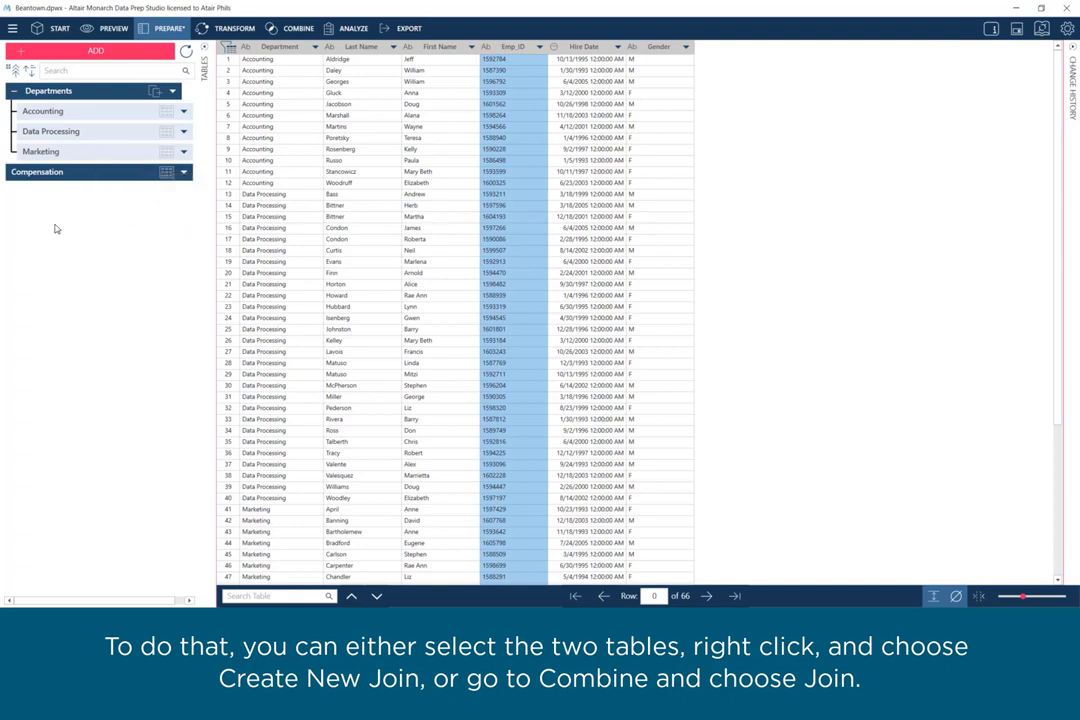
Start a join with Departments as the first table and Compensation as the second.
click(294, 29)
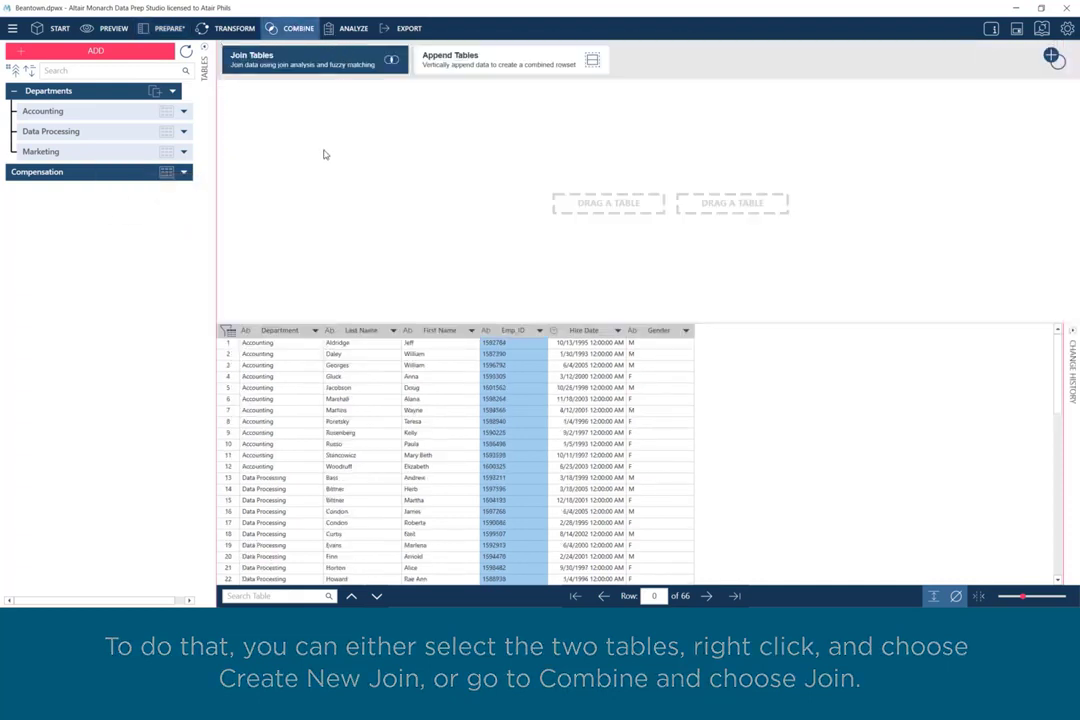
click(111, 94)
double_click(111, 94)
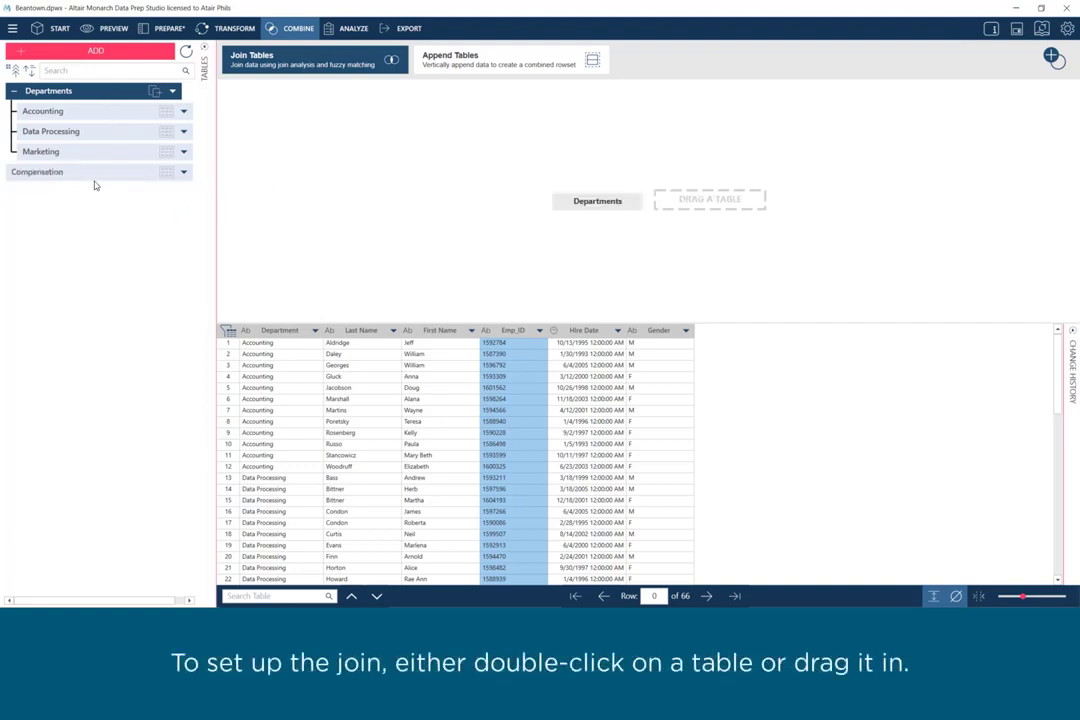
mouse_move(95, 174)
mouse_down()
mouse_move(552, 291)
mouse_move(727, 205)
mouse_up()
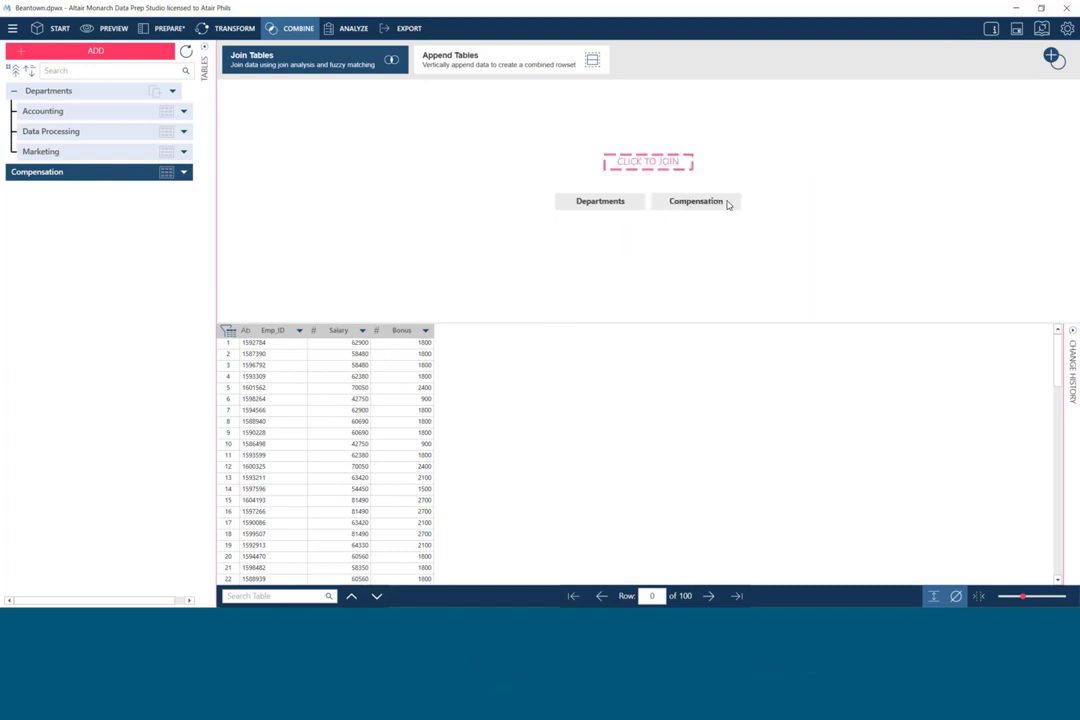
click(686, 166)
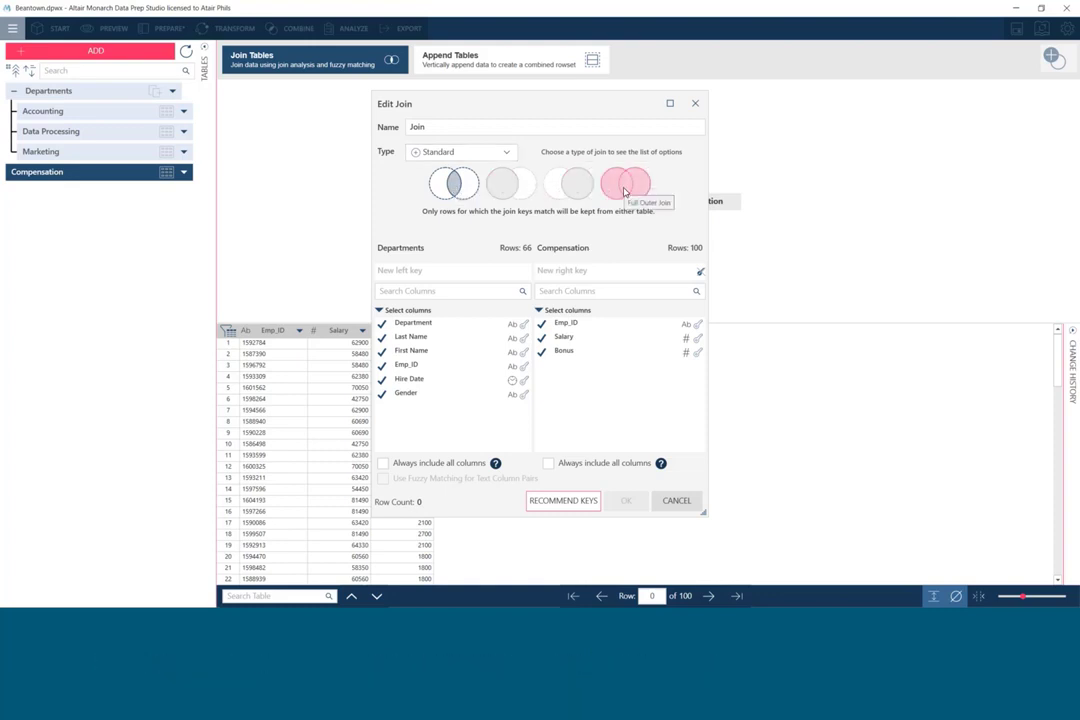
Look through the Lookup and Negative join types and return the type to Standard.
click(495, 152)
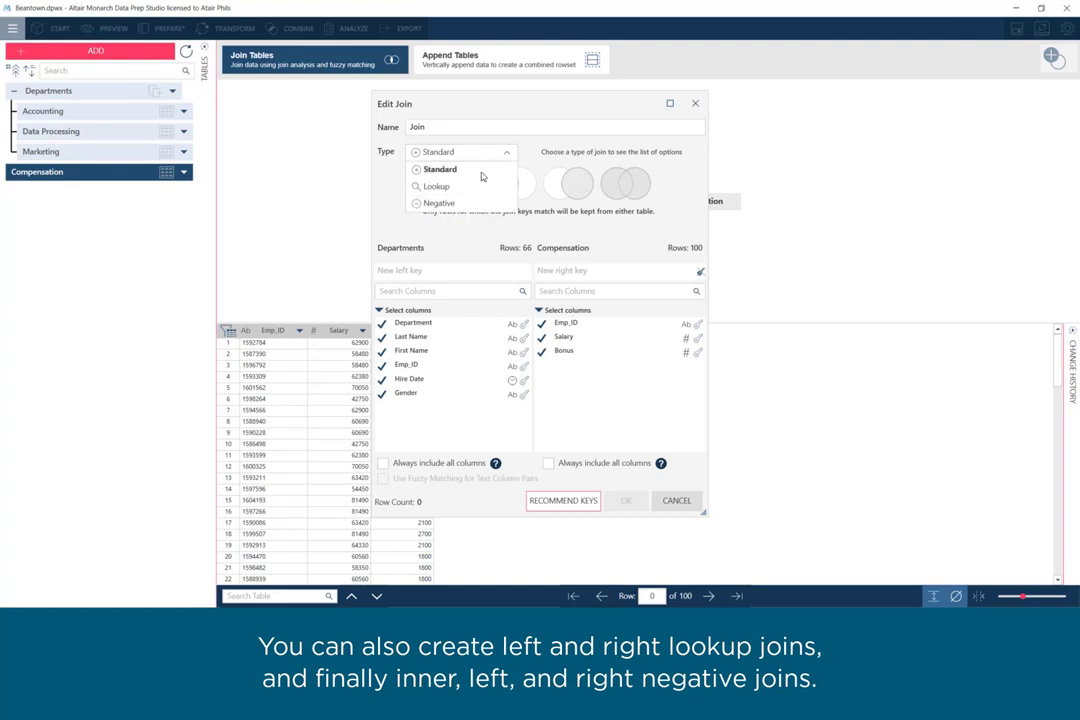
click(466, 187)
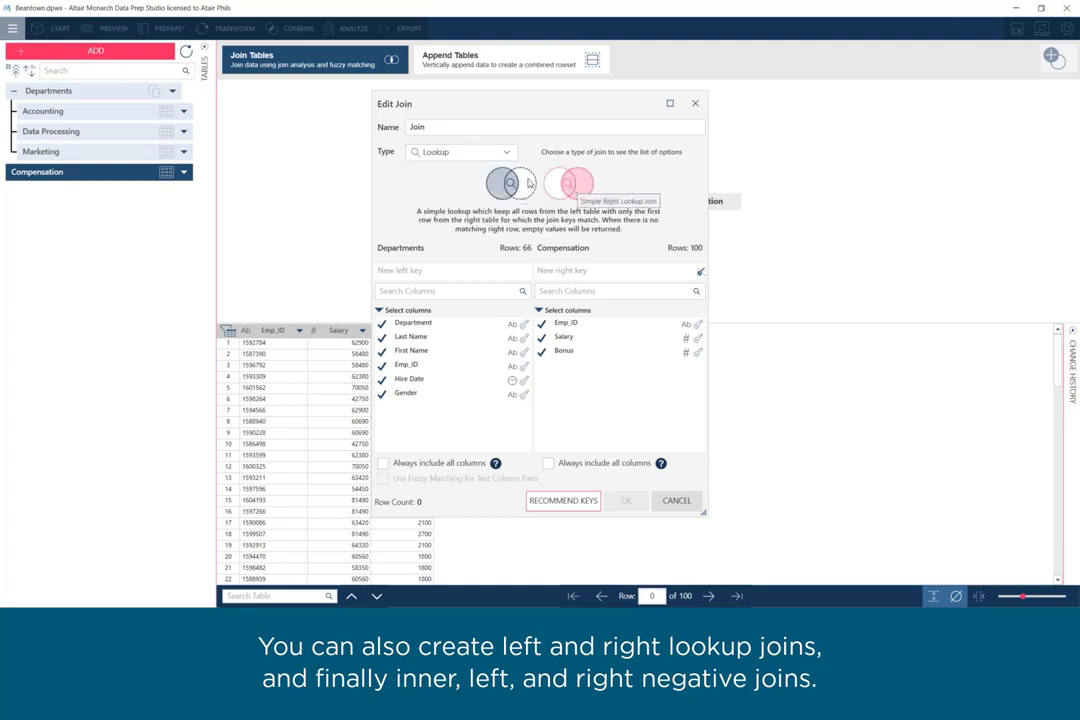
click(498, 152)
click(465, 205)
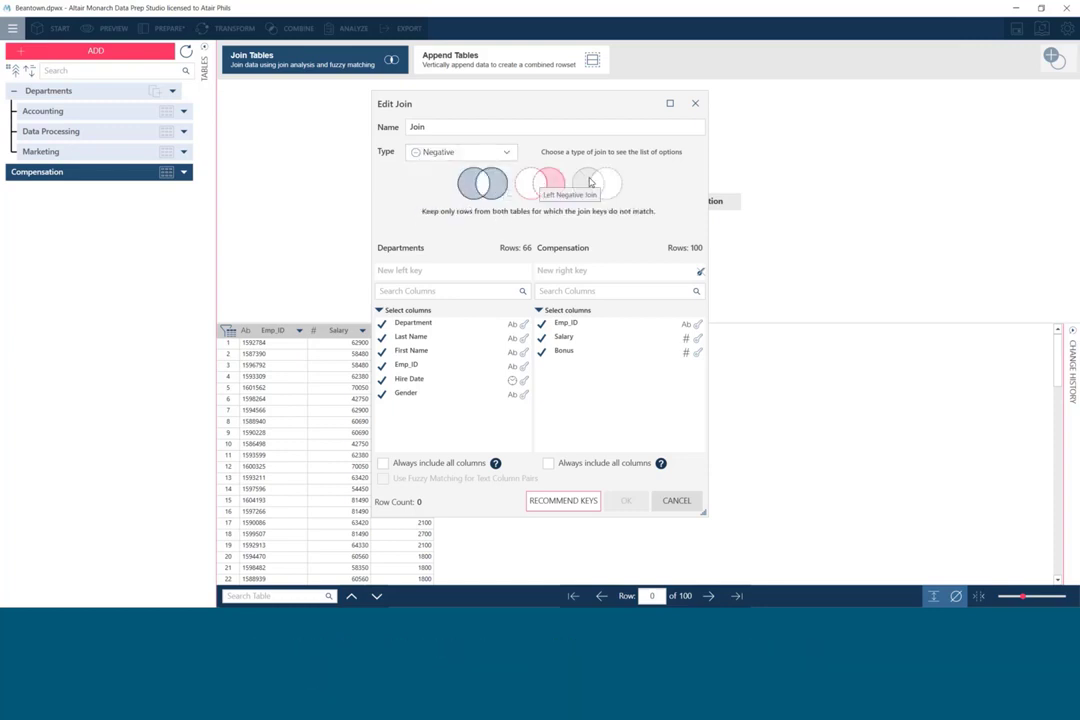
click(460, 152)
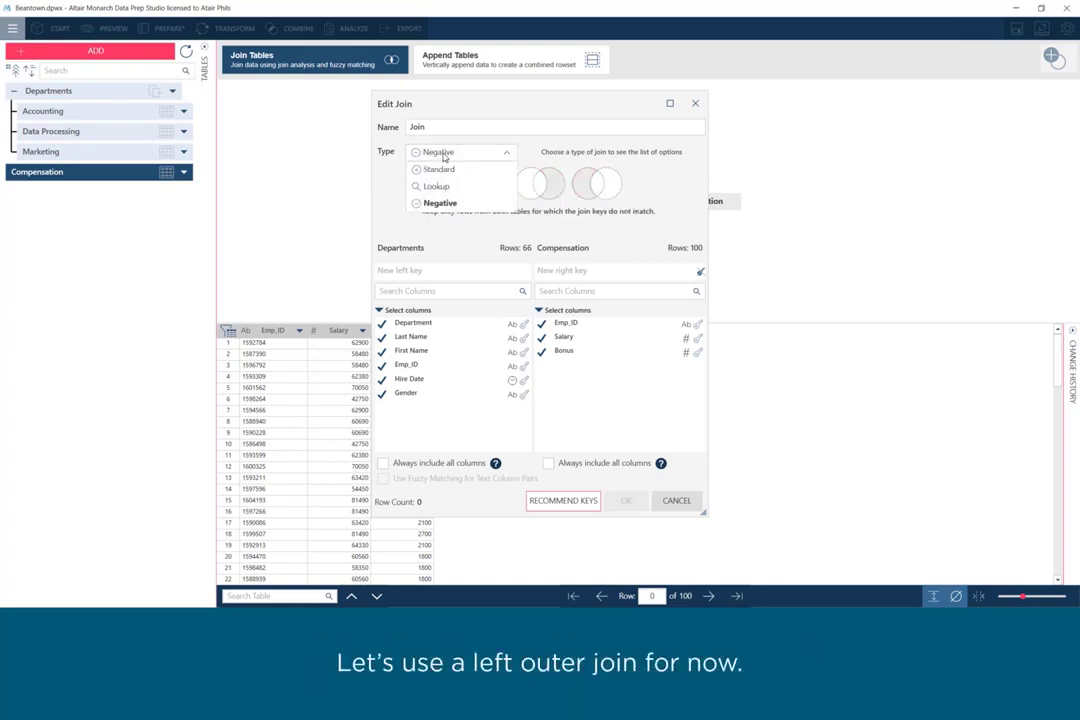
click(450, 178)
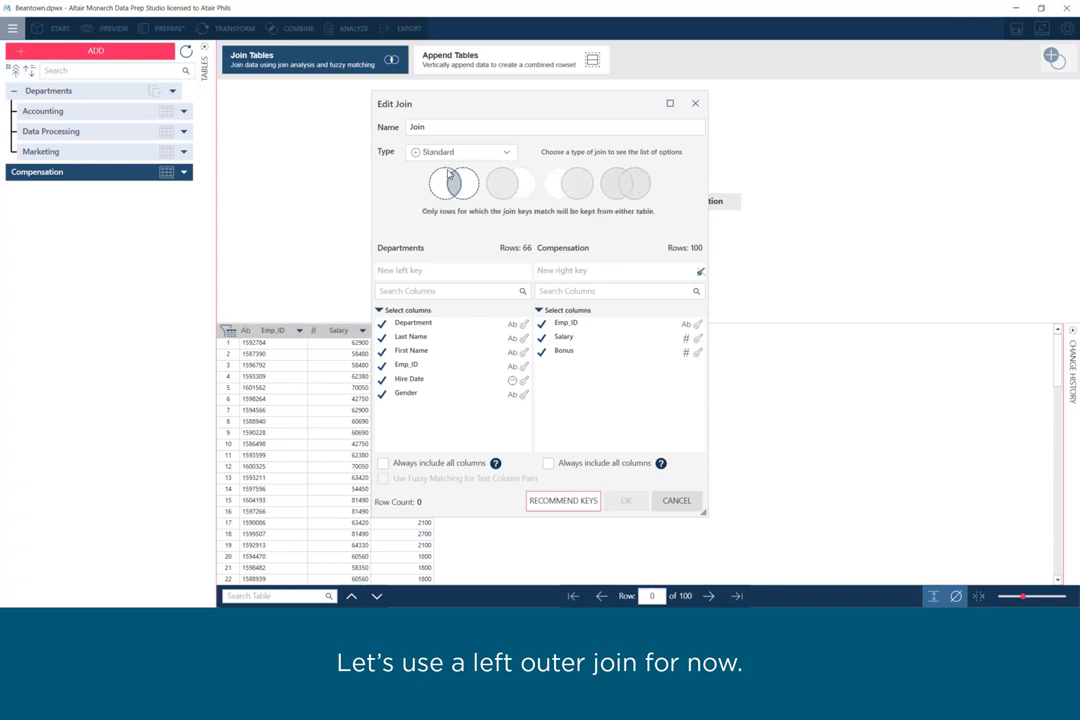
Make it a left outer join with Emp_ID as the key in both Departments and Compensation.
click(502, 186)
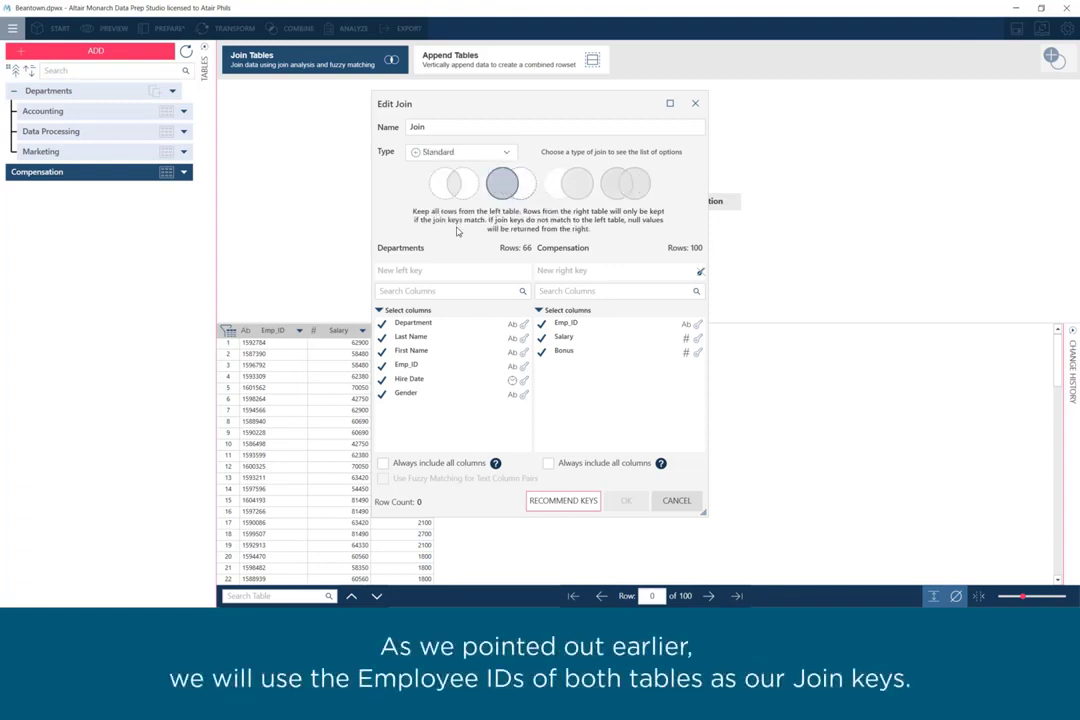
click(524, 367)
click(697, 323)
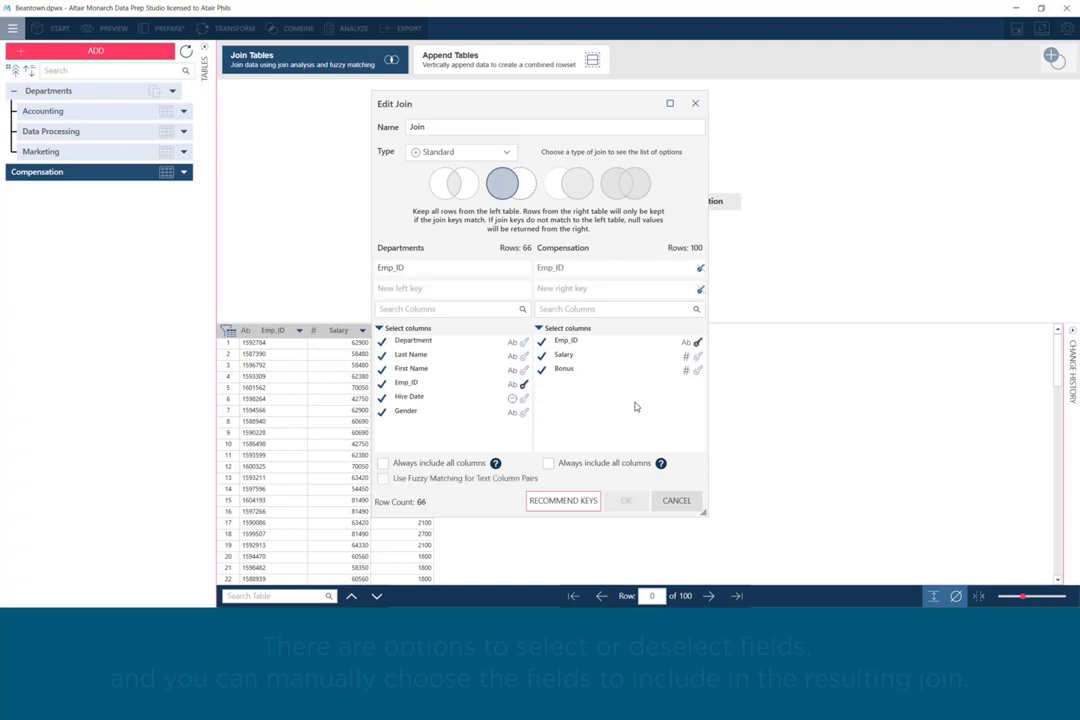
Exclude the Compensation table's Emp_ID column from the result and create the join without fuzzy matching.
click(539, 329)
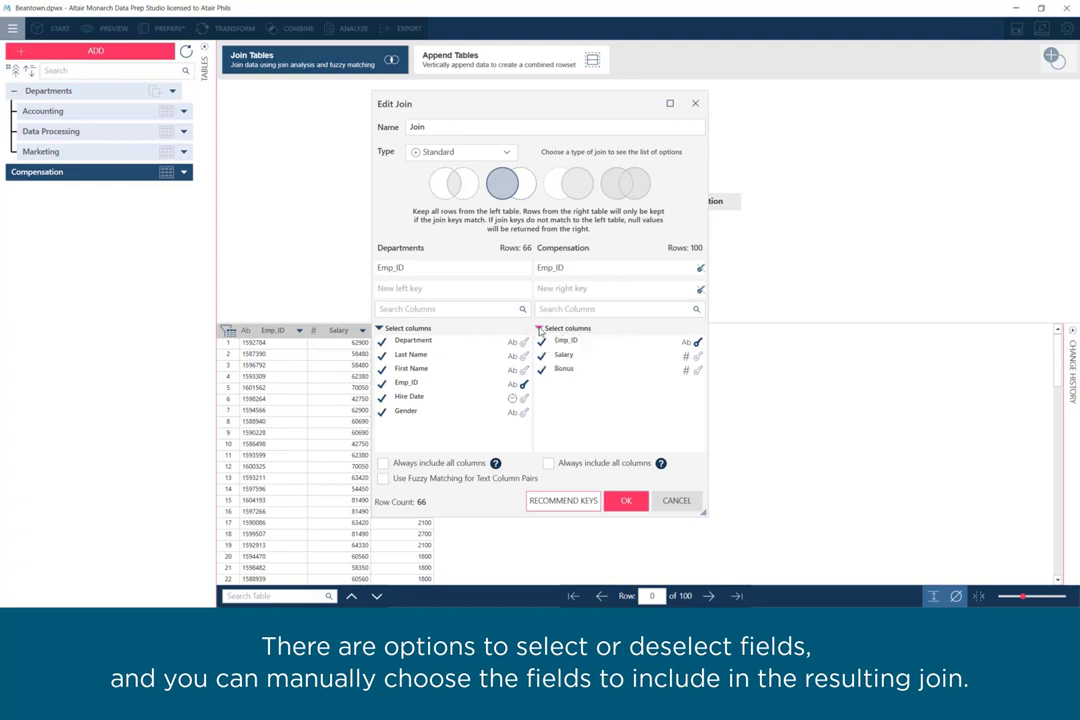
click(541, 342)
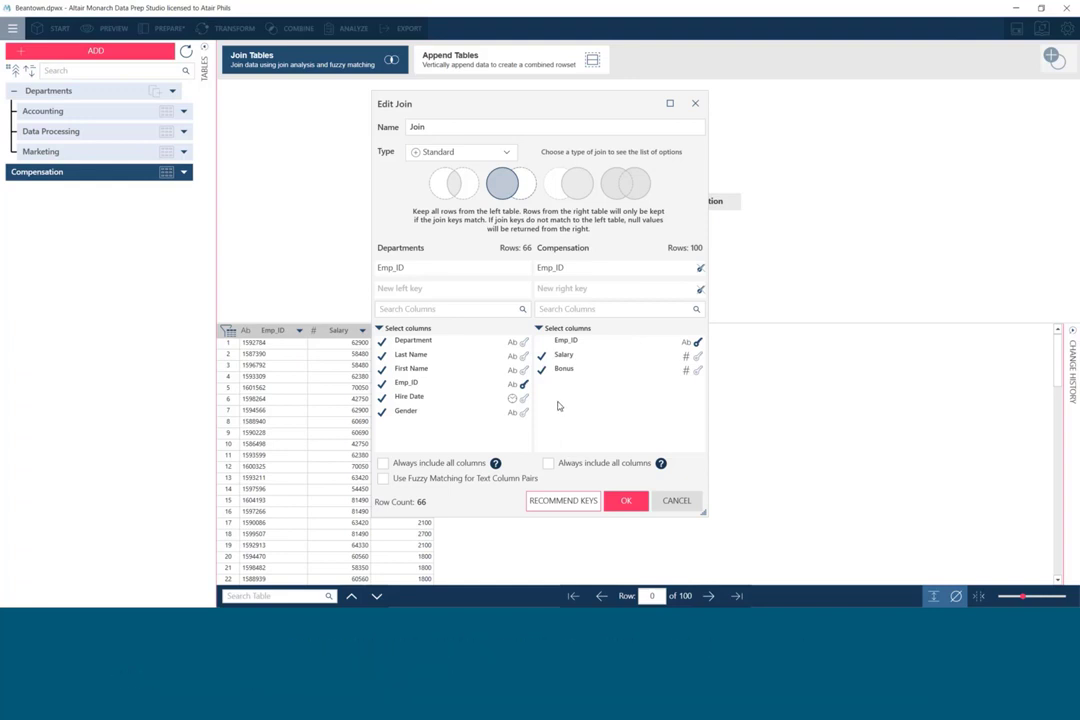
click(402, 481)
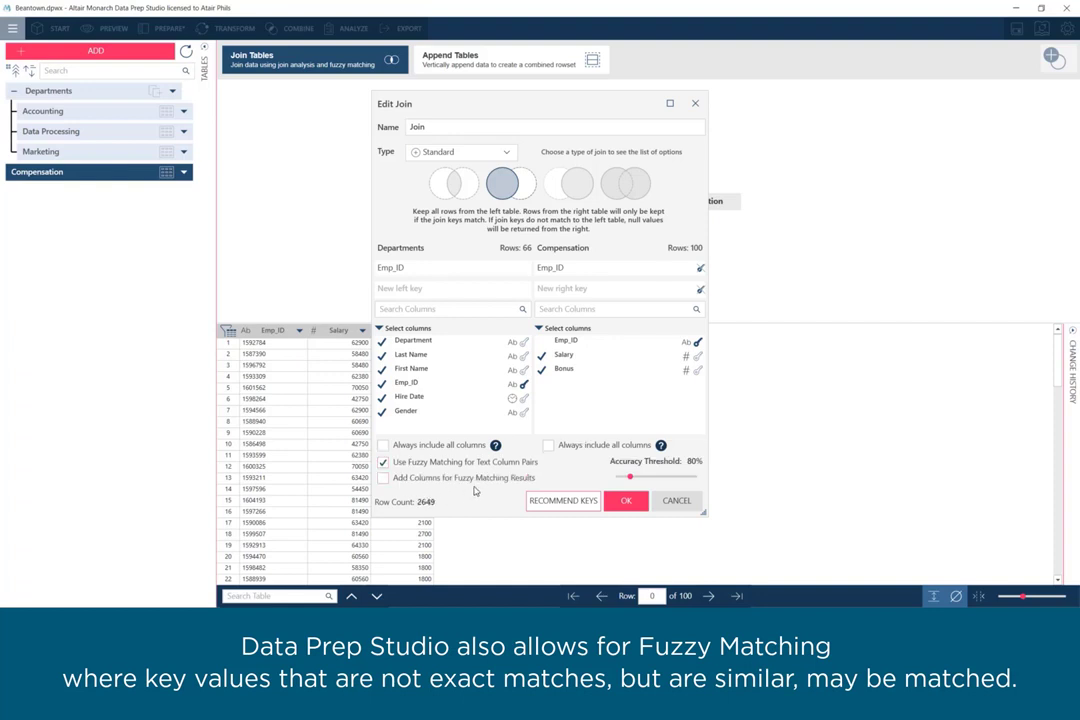
click(383, 462)
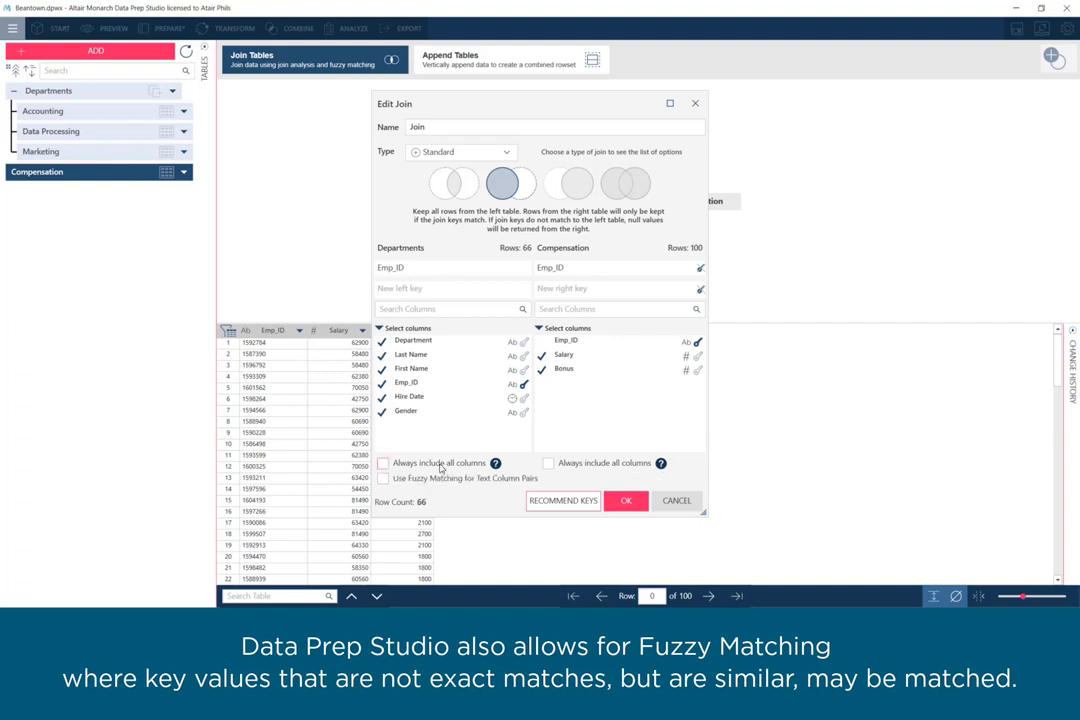
click(642, 502)
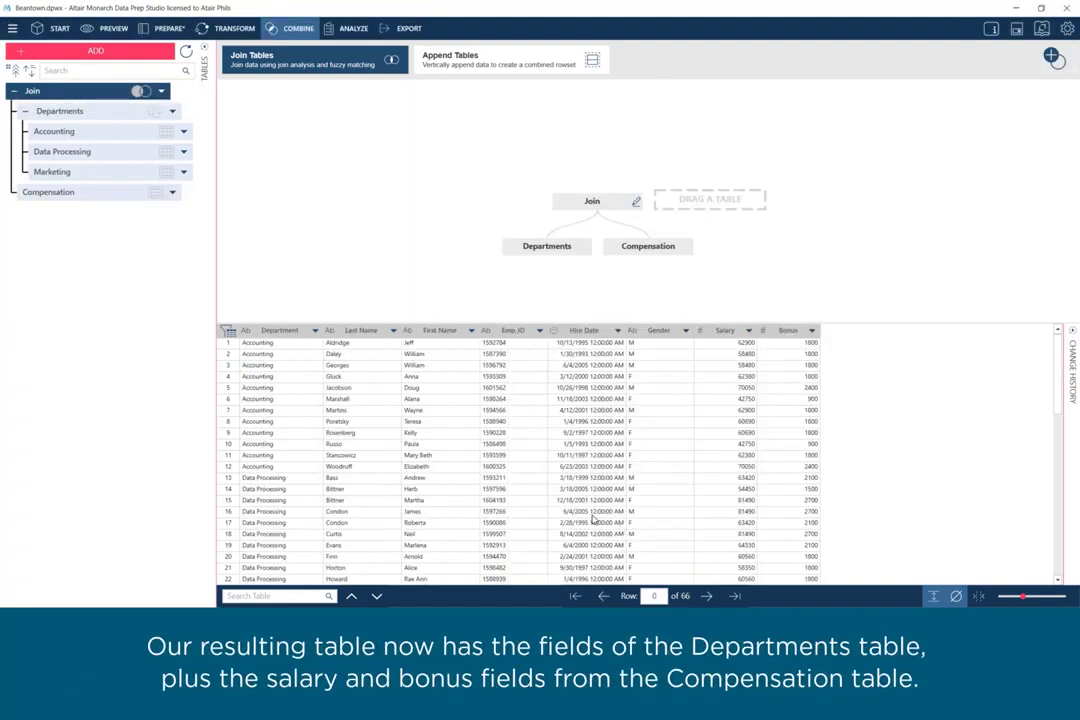
Compare the columns of the Departments source table with those of the joined table.
click(566, 253)
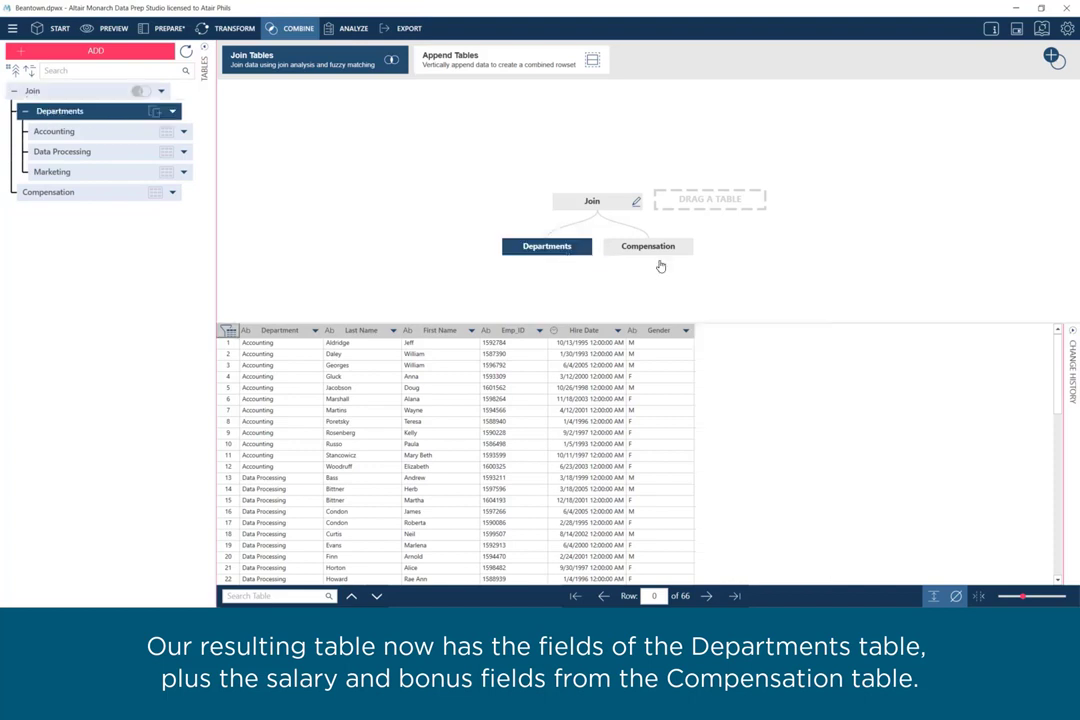
click(615, 202)
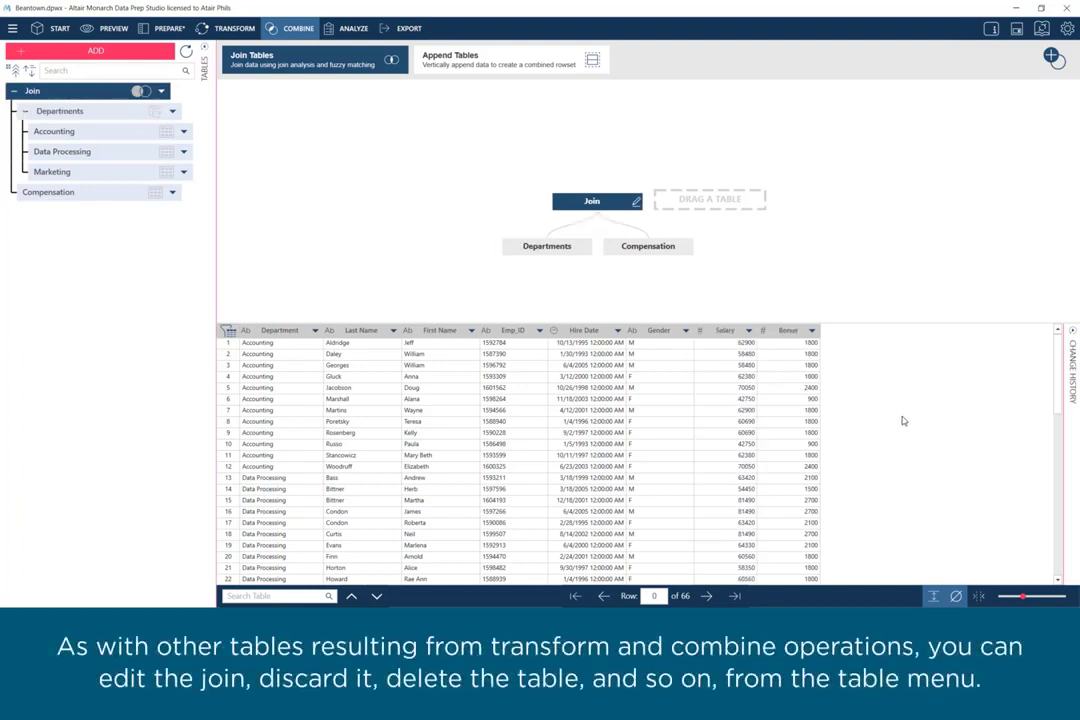
Edit the existing join to remove its Emp_ID key pair and request recommended keys for Departments and Compensation.
click(163, 91)
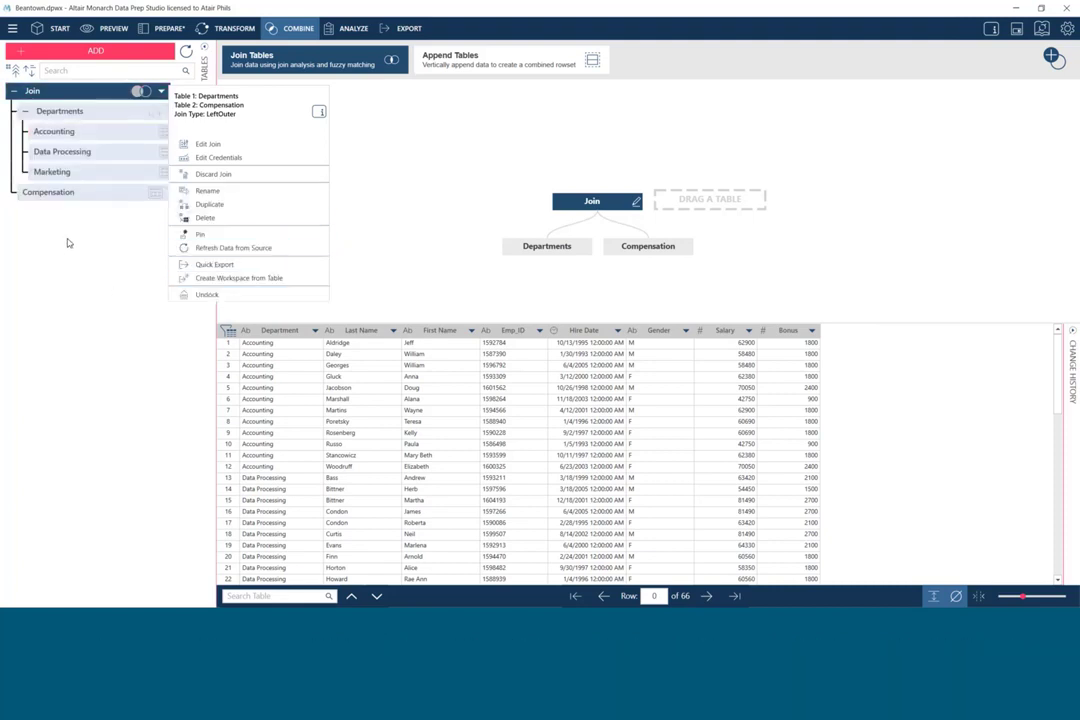
click(240, 149)
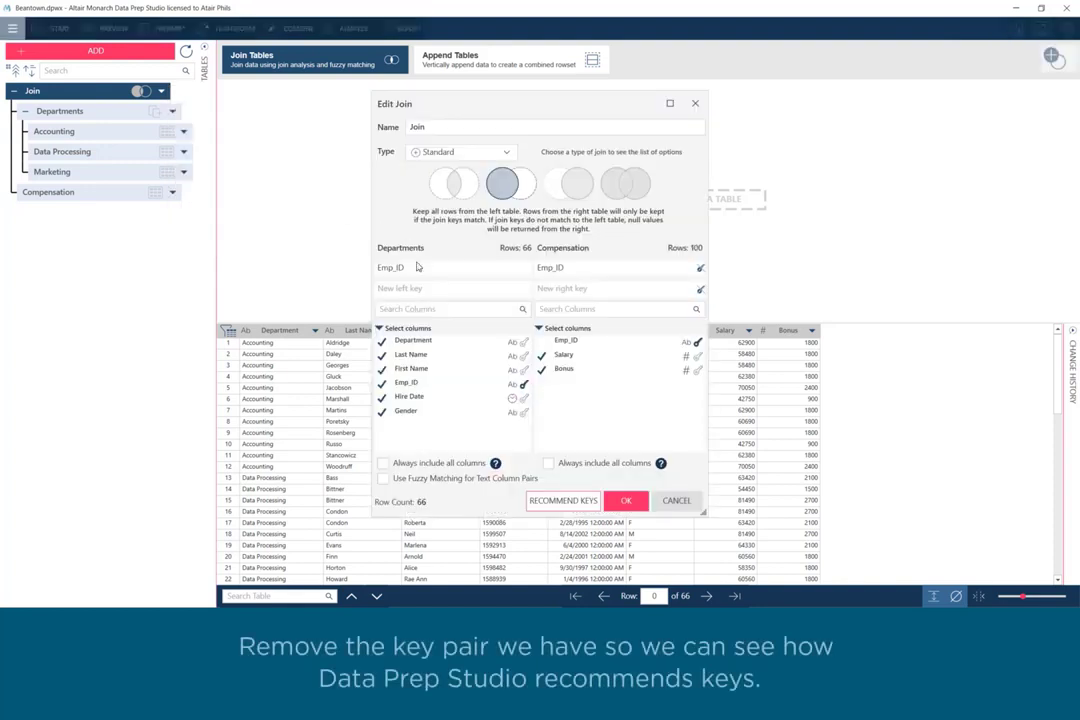
click(701, 271)
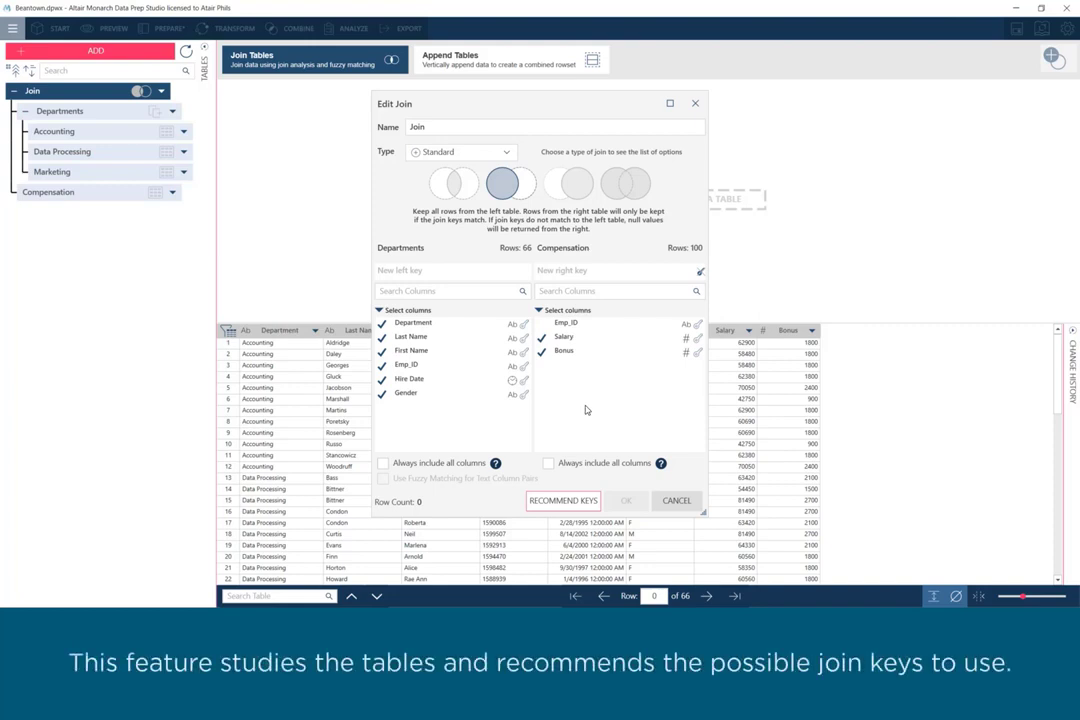
click(558, 502)
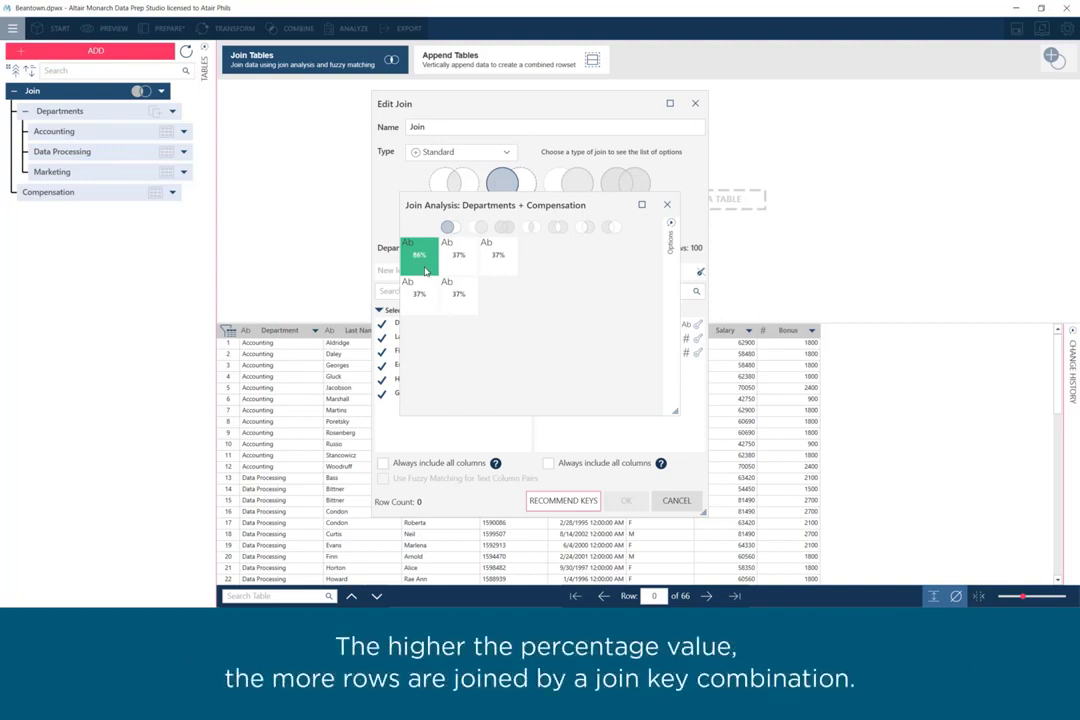
mouse_move(428, 270)
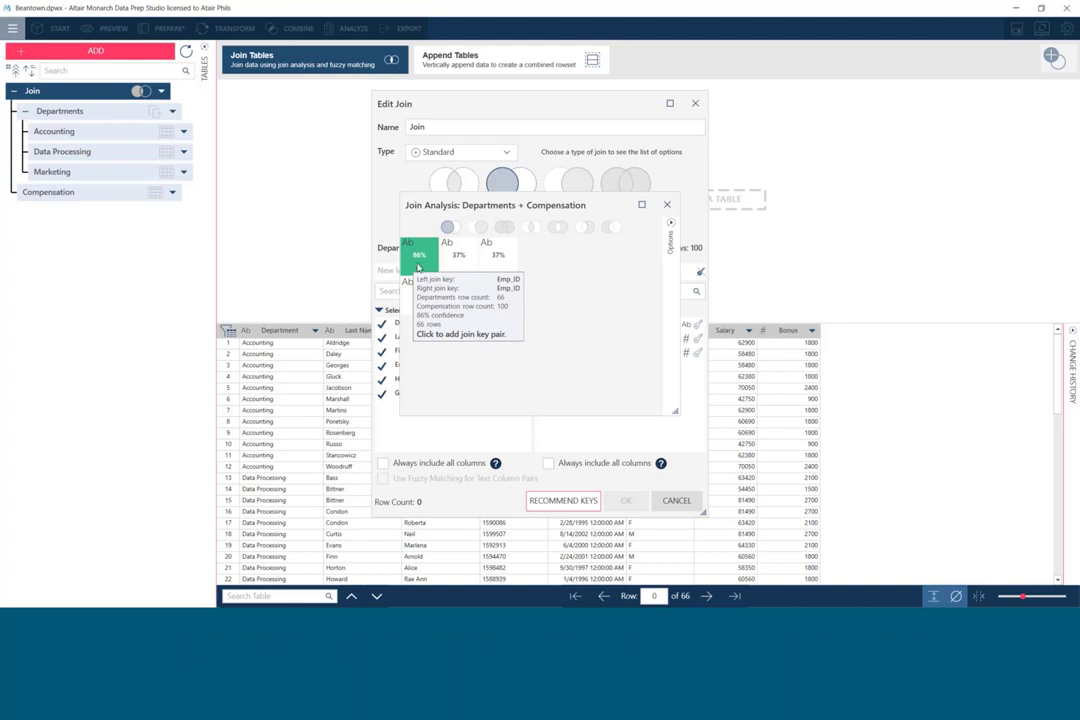
Look through the key recommendations for several other join types and return to the left outer join.
click(481, 229)
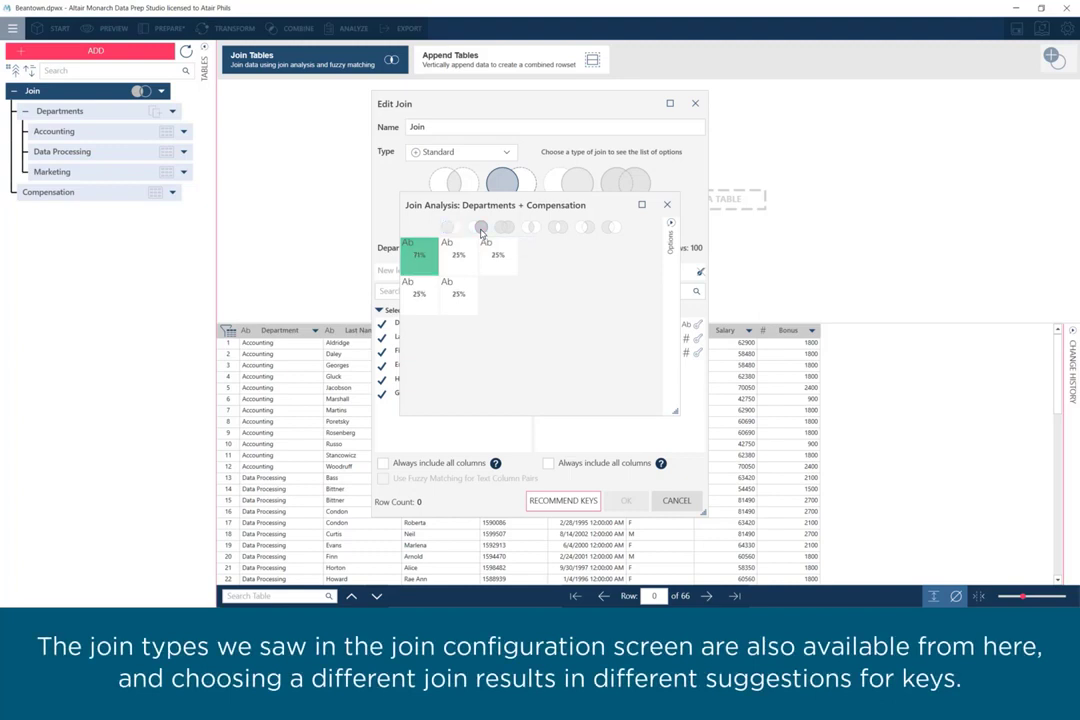
click(505, 229)
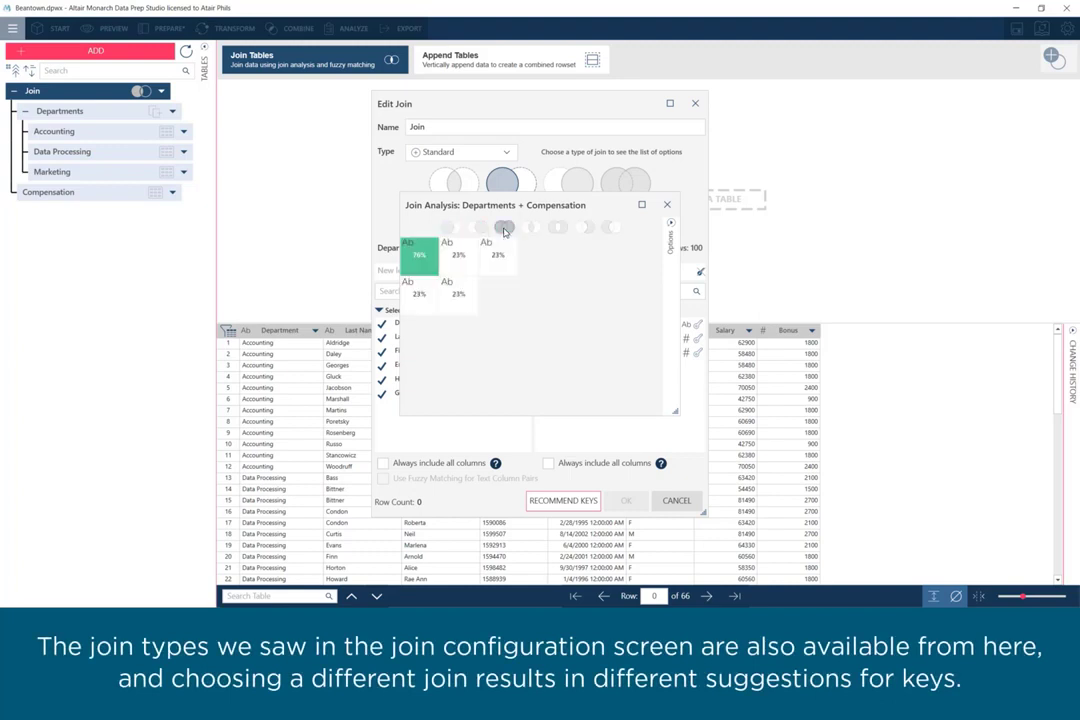
click(557, 228)
click(607, 229)
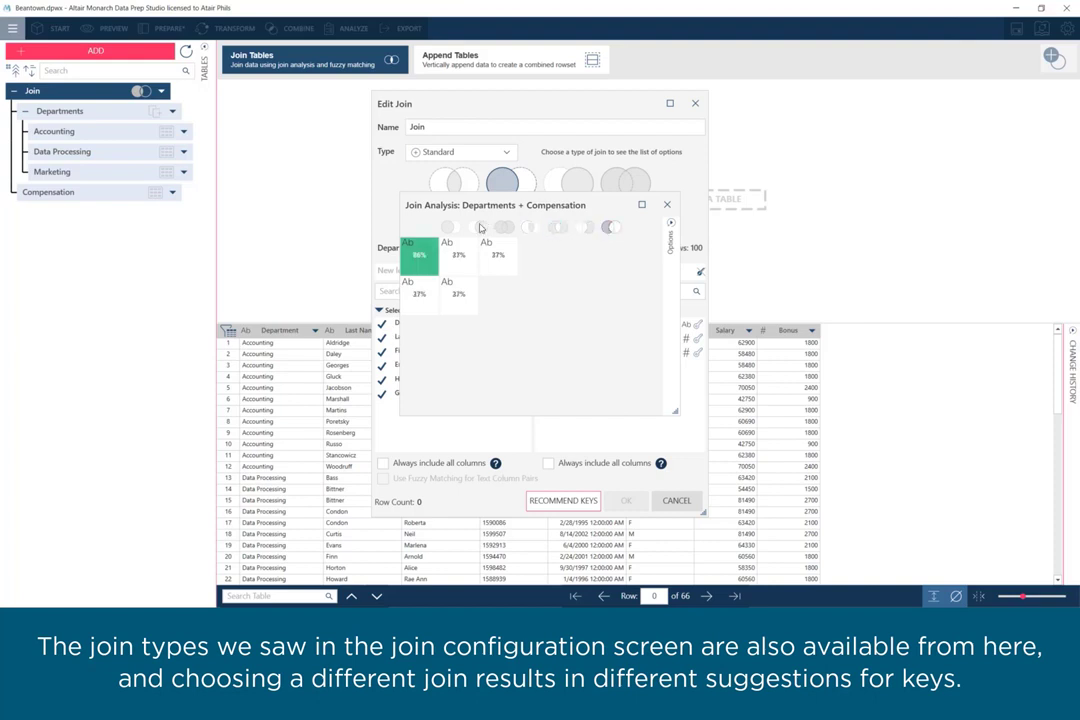
click(447, 227)
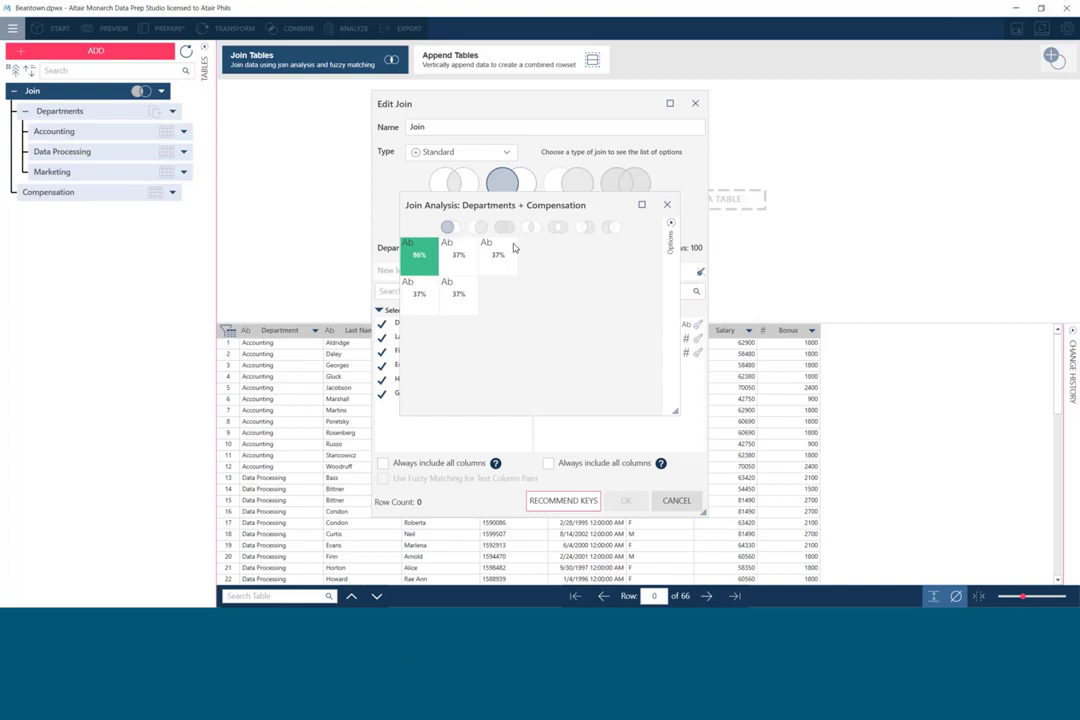
Try the minimum confidence and left key filter options of the join analysis, leaving the filter empty.
click(670, 230)
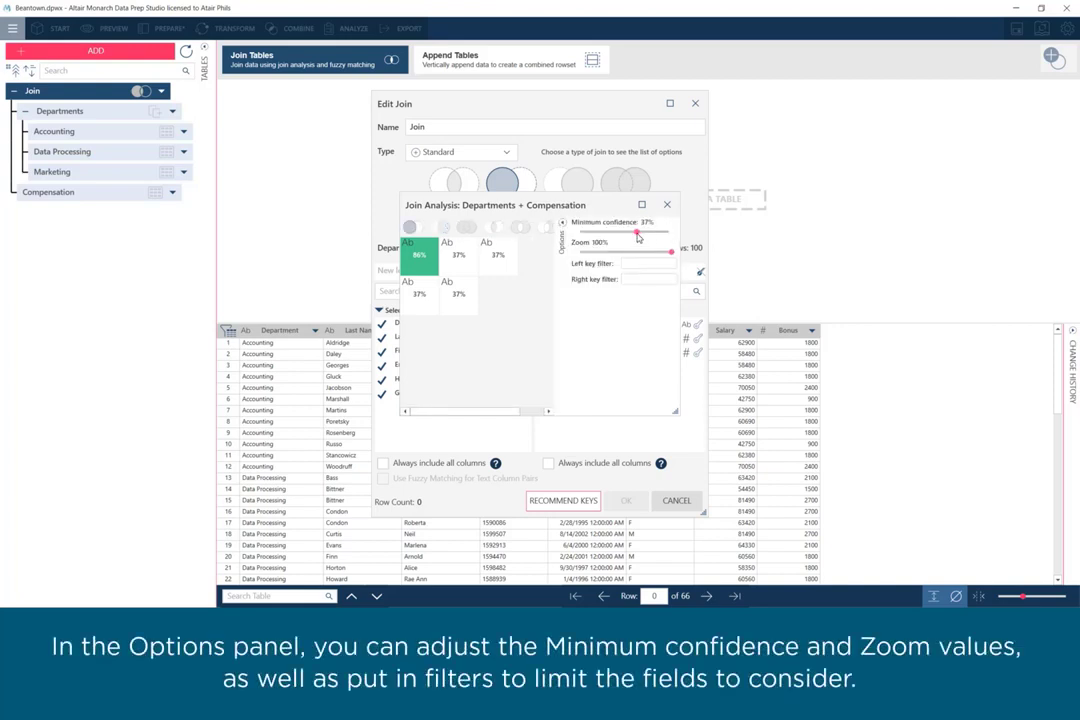
drag(637, 231, 637, 233)
click(651, 264)
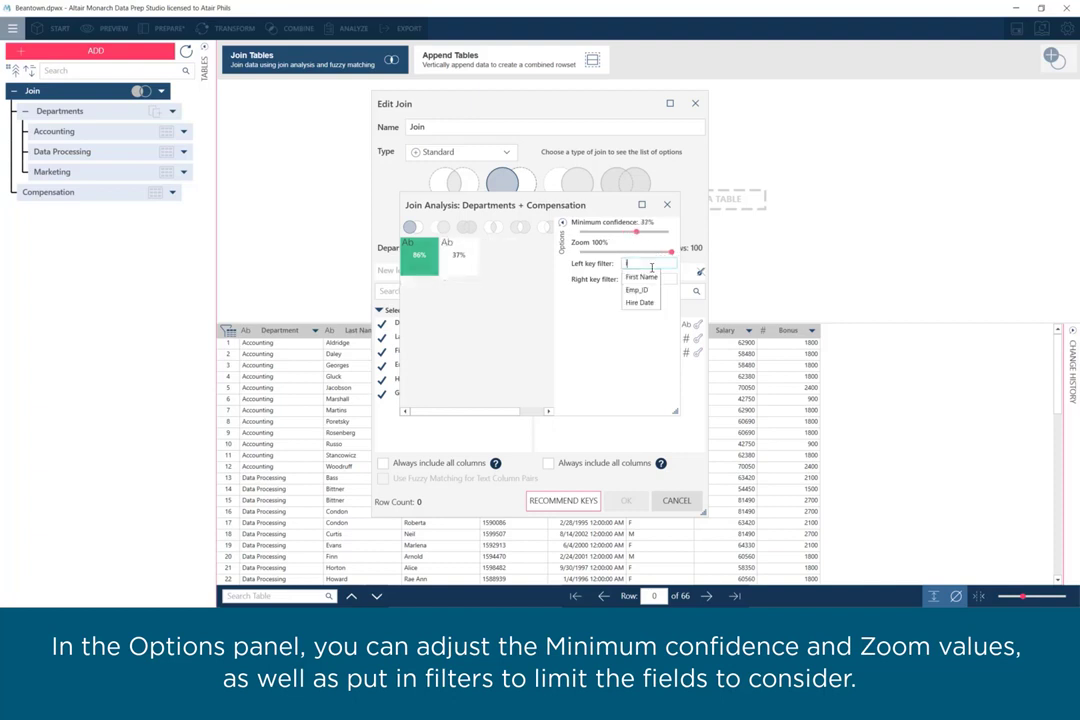
key(BackSpace)
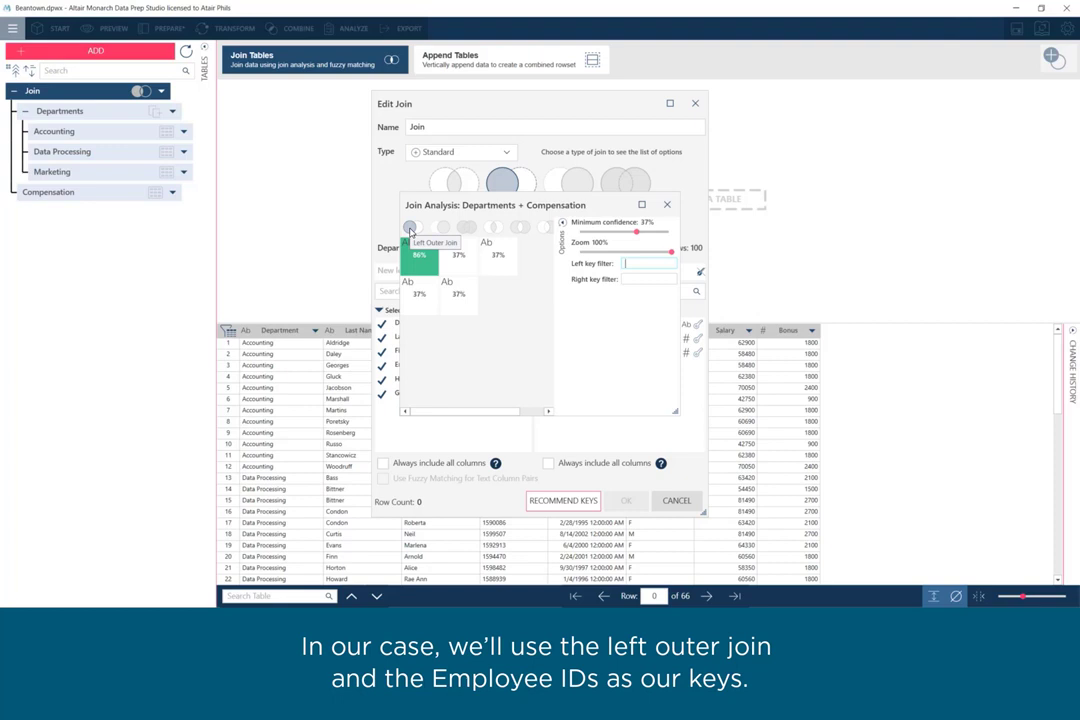
Apply the join with the recommended Emp_ID key pair and view the joined table in the Prepare workspace.
click(430, 262)
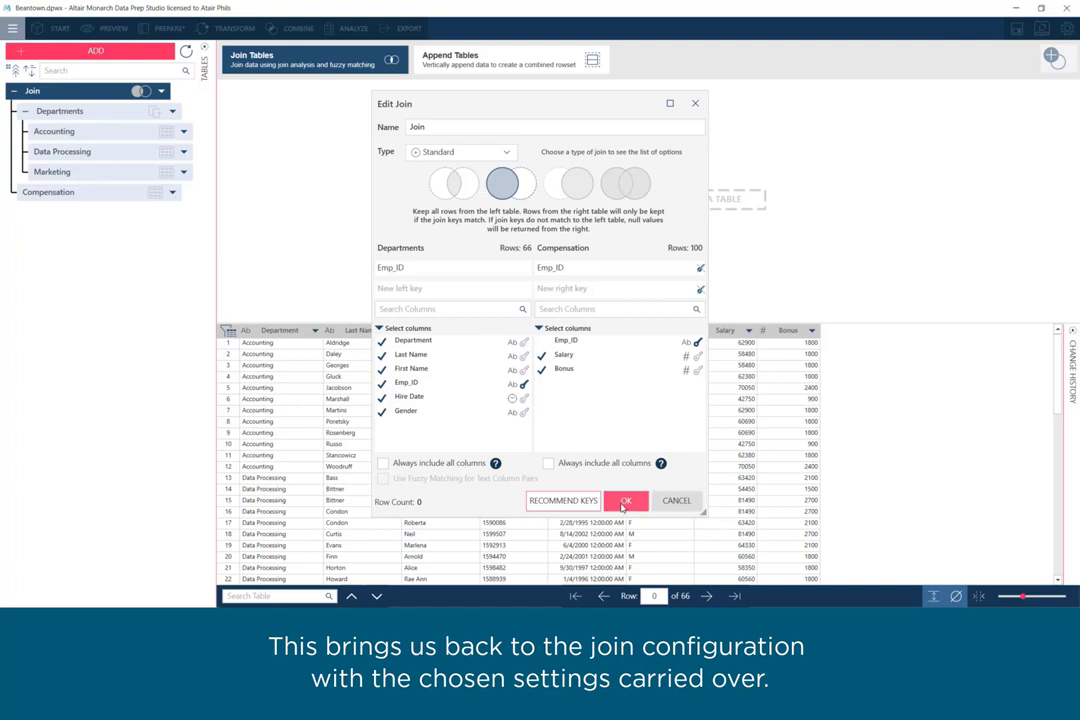
click(624, 503)
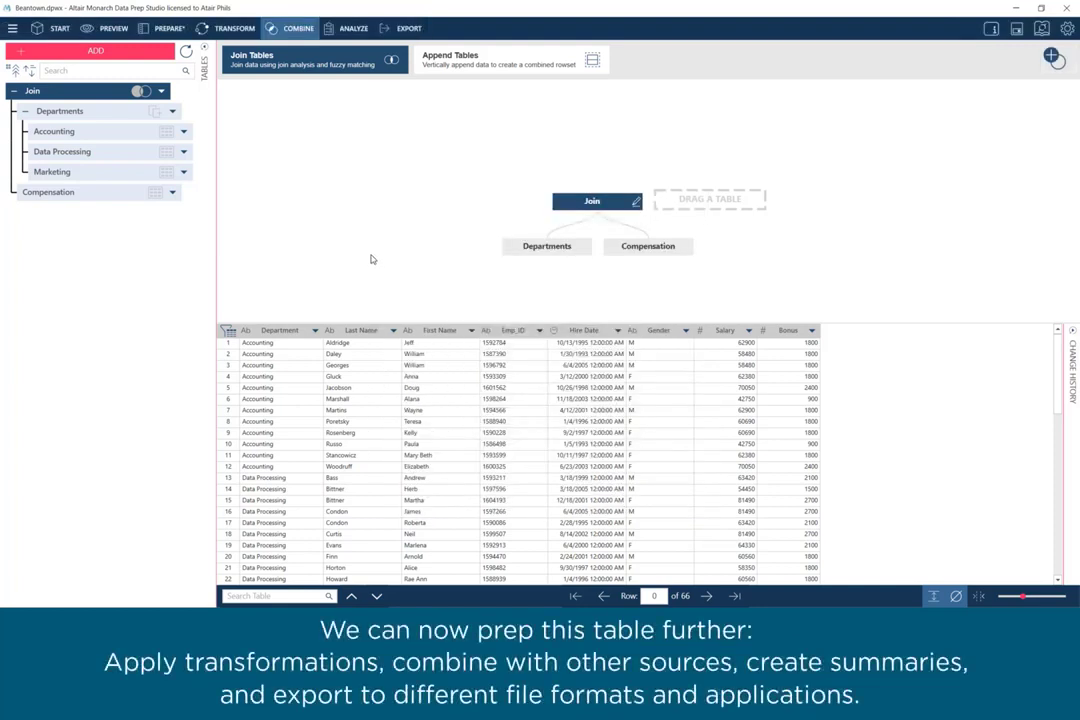
click(170, 30)
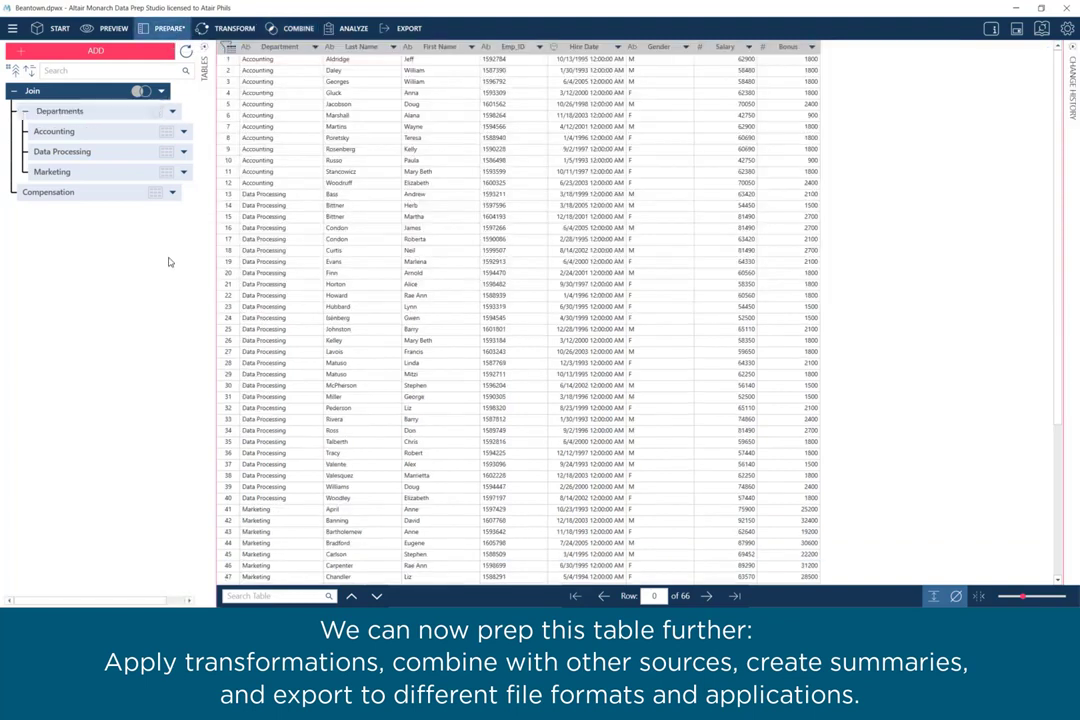